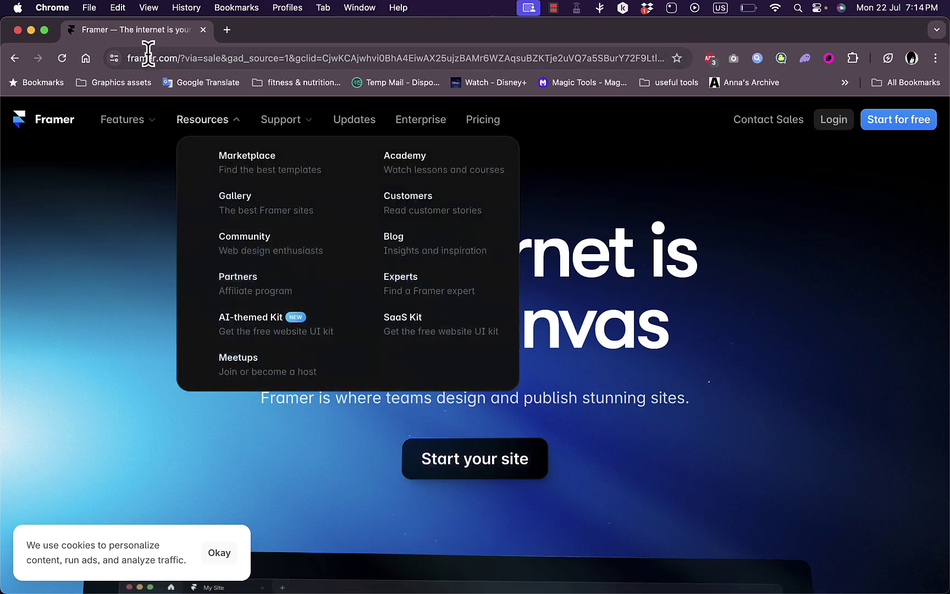
Start a free Framer sign-up with e-mail and submit the pasted account e-mail address.
scroll(600, 297, "down", 15)
scroll(602, 315, "down", 10)
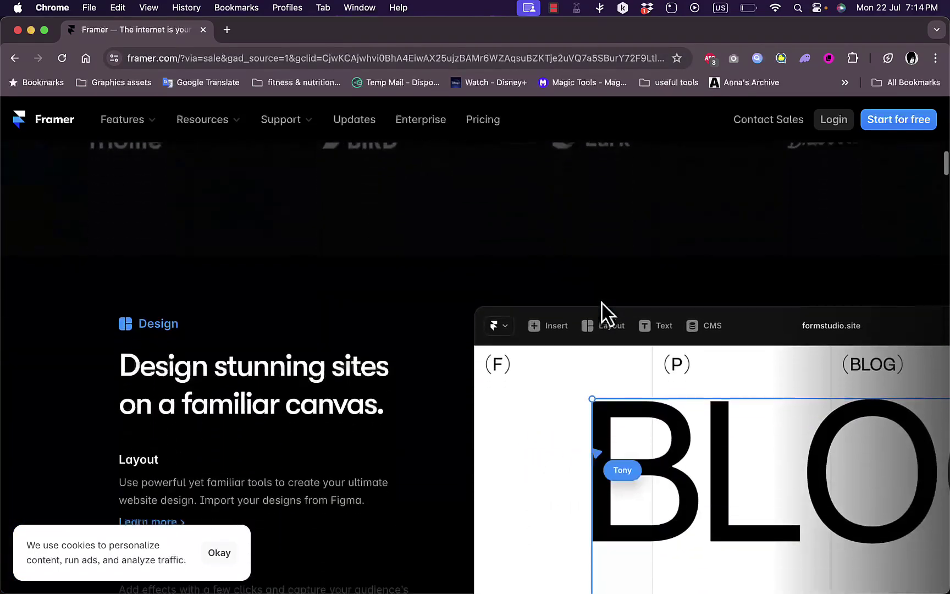
scroll(602, 302, "down", 2)
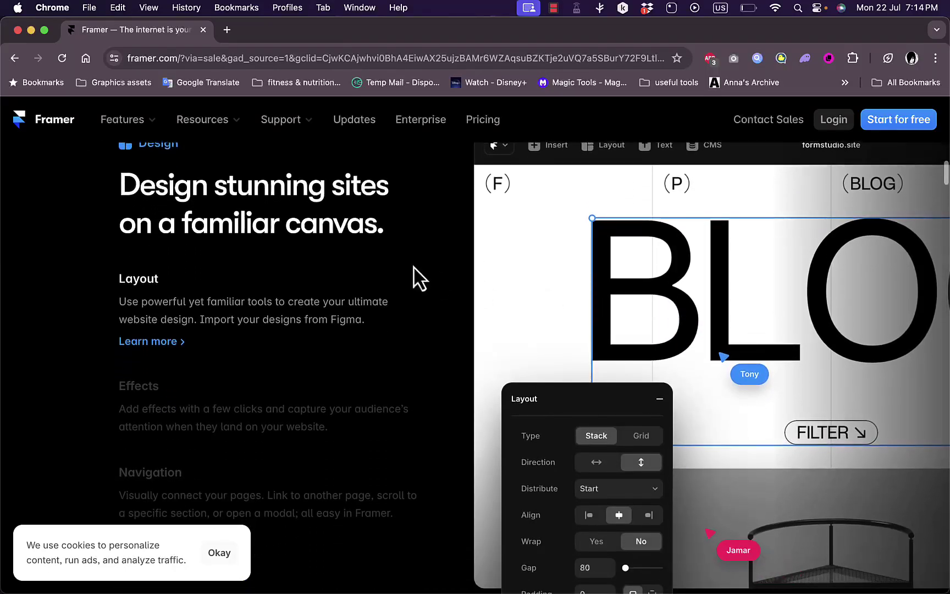
scroll(404, 343, "down", 1)
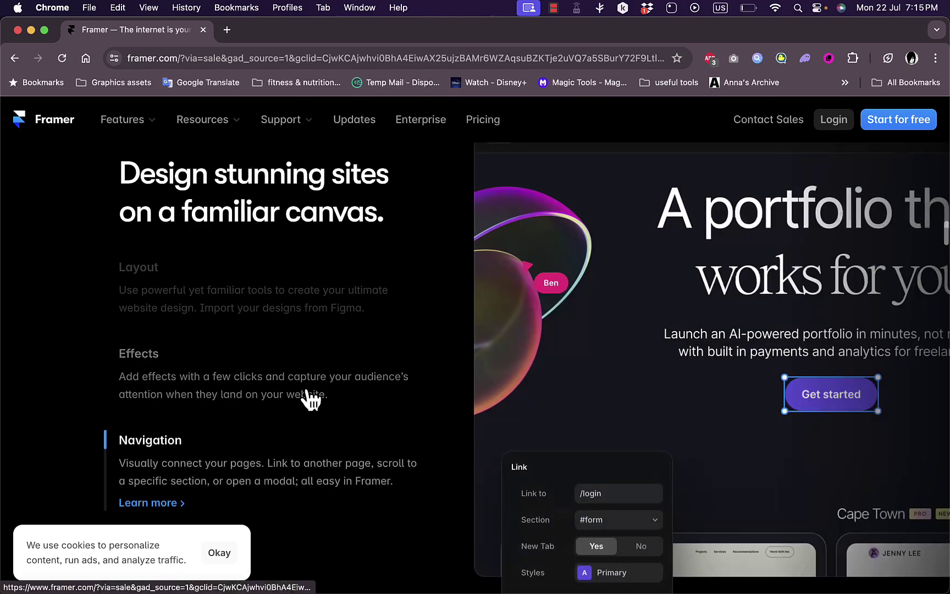
scroll(304, 438, "down", 10)
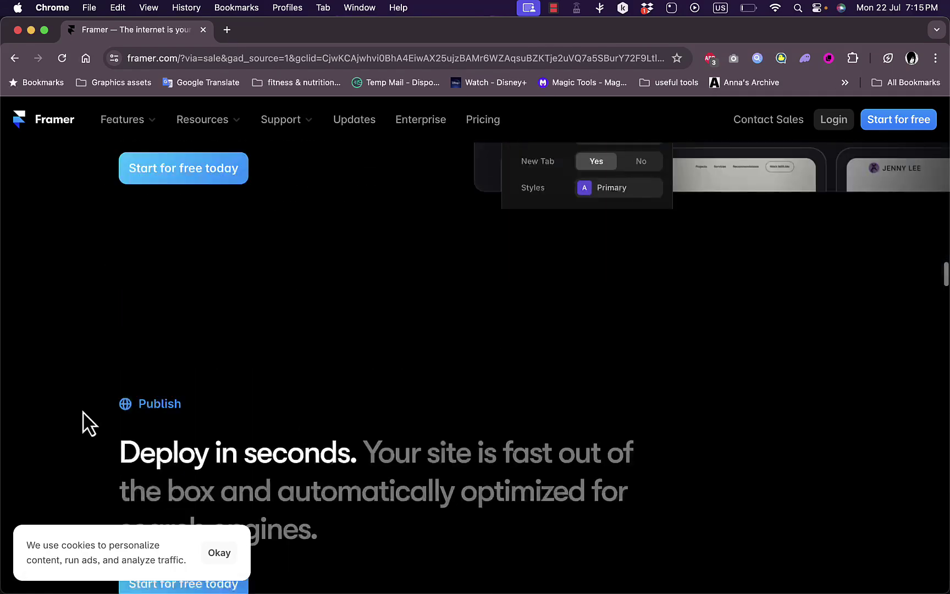
scroll(84, 419, "down", 15)
scroll(82, 418, "down", 15)
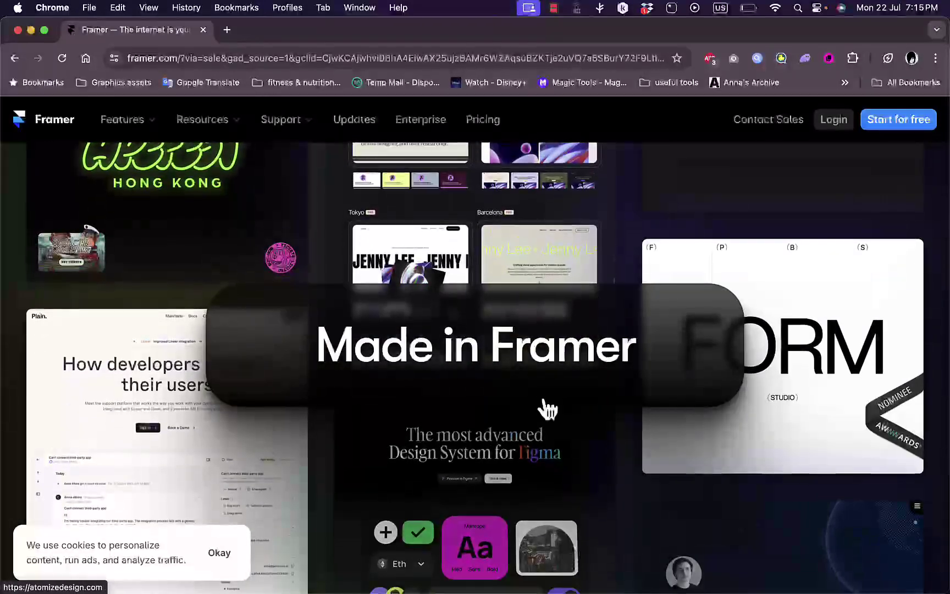
scroll(547, 408, "up", 20)
scroll(544, 410, "up", 10)
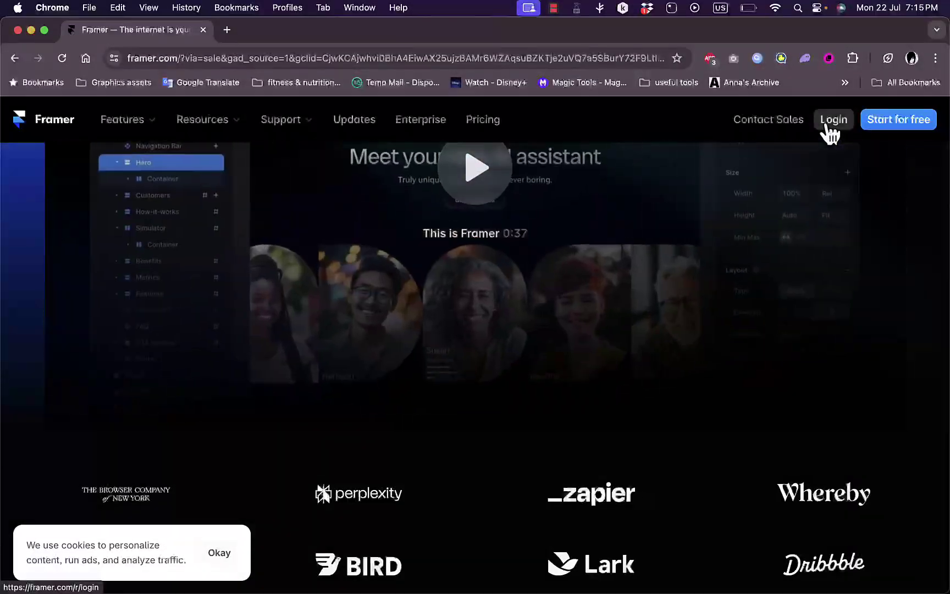
scroll(556, 236, "up", 5)
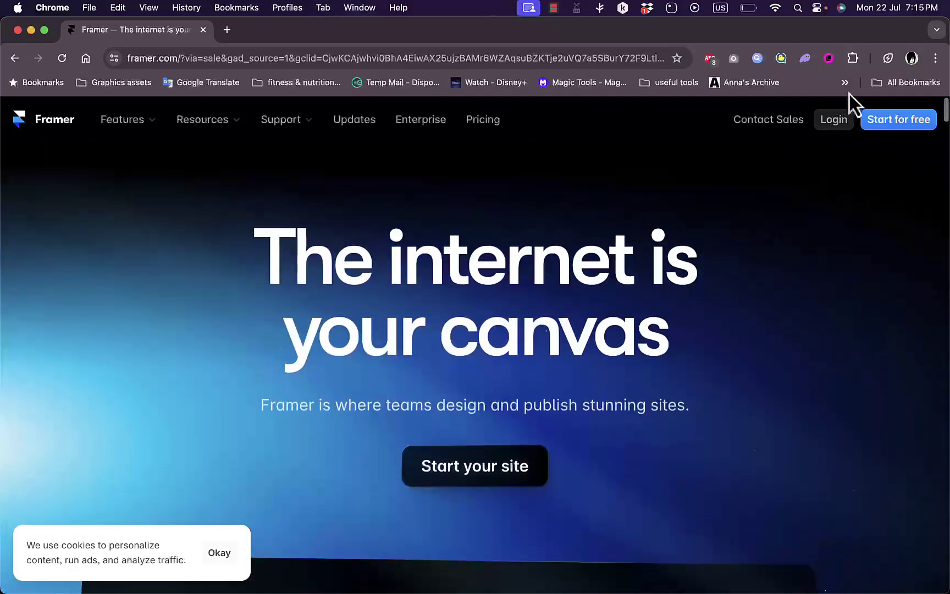
left_click(905, 132)
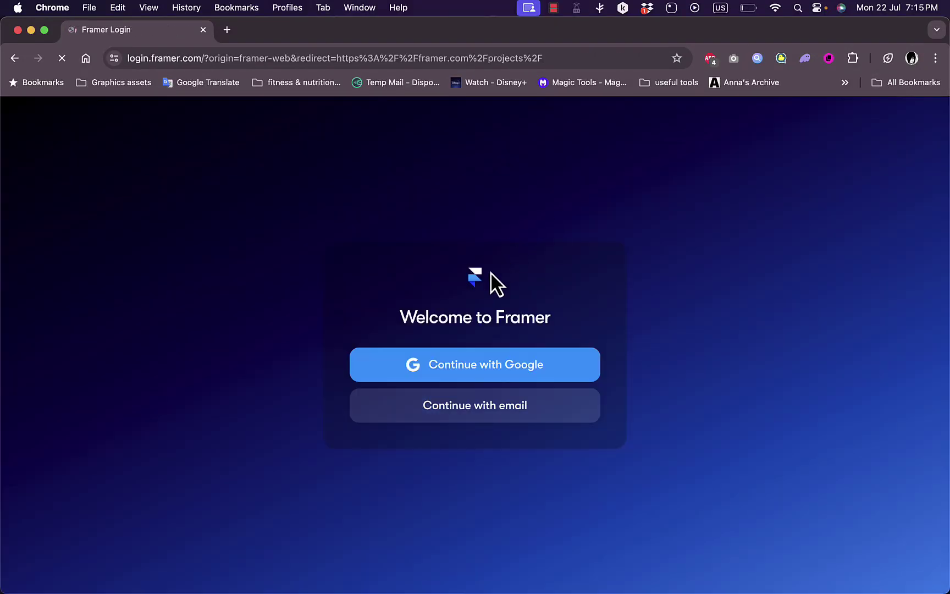
left_click(478, 409)
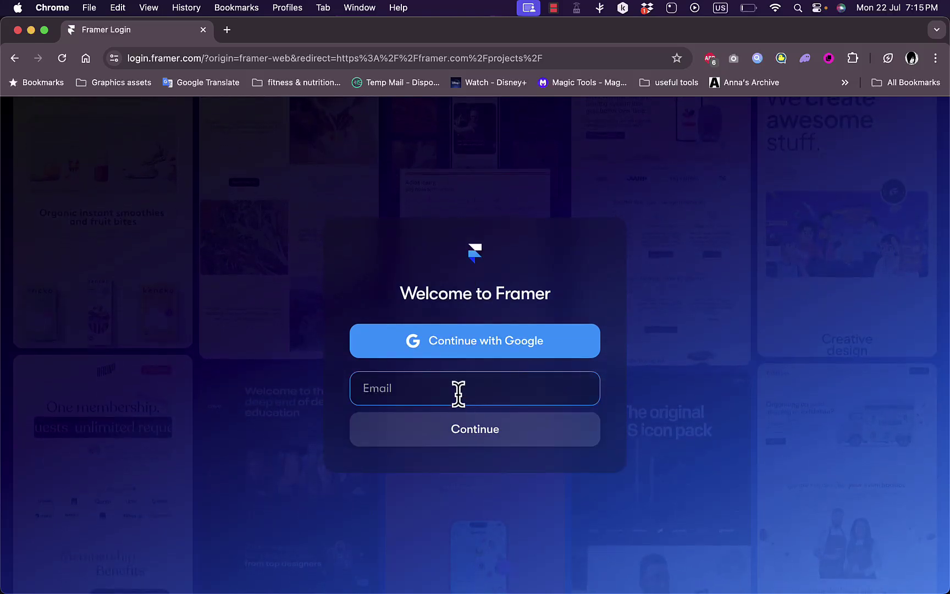
key("super+v")
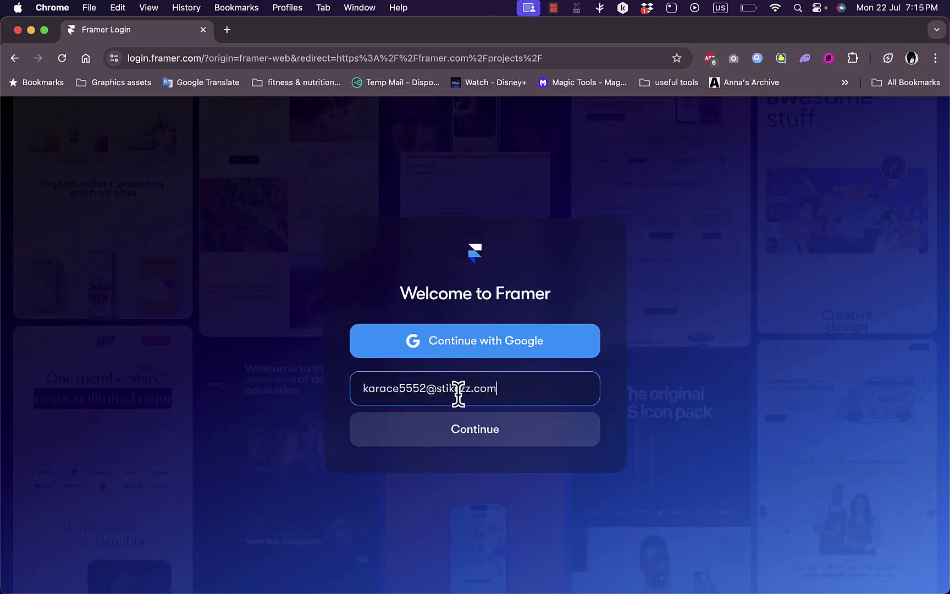
left_click(482, 432)
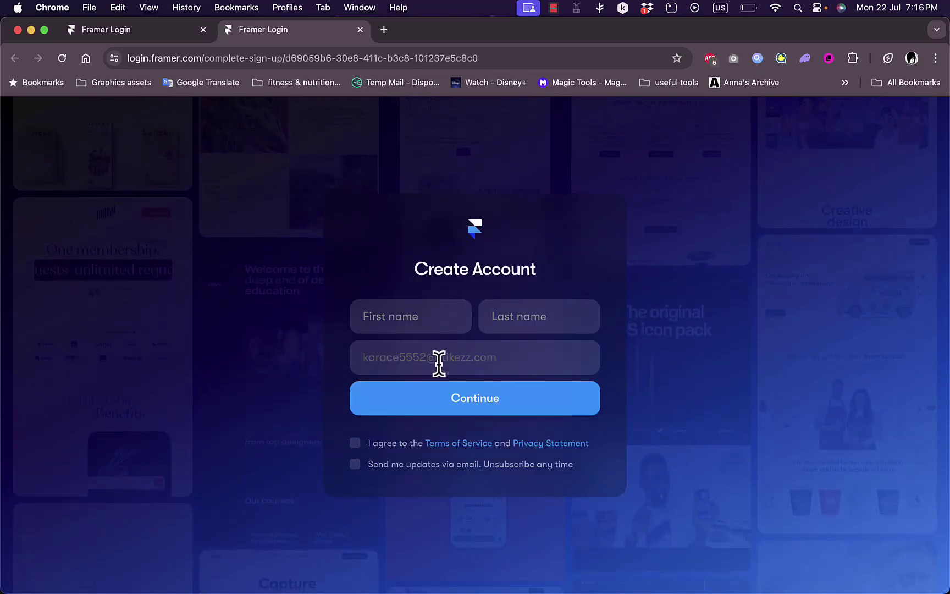
Finish account creation and browse the Sections, Pages and Menus templates in the new project.
left_click(464, 406)
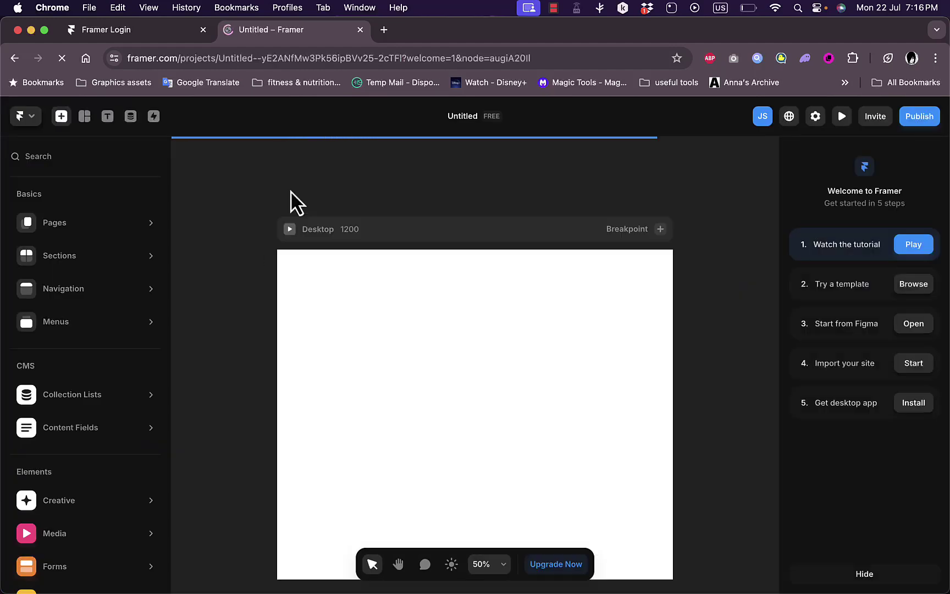
left_click(135, 256)
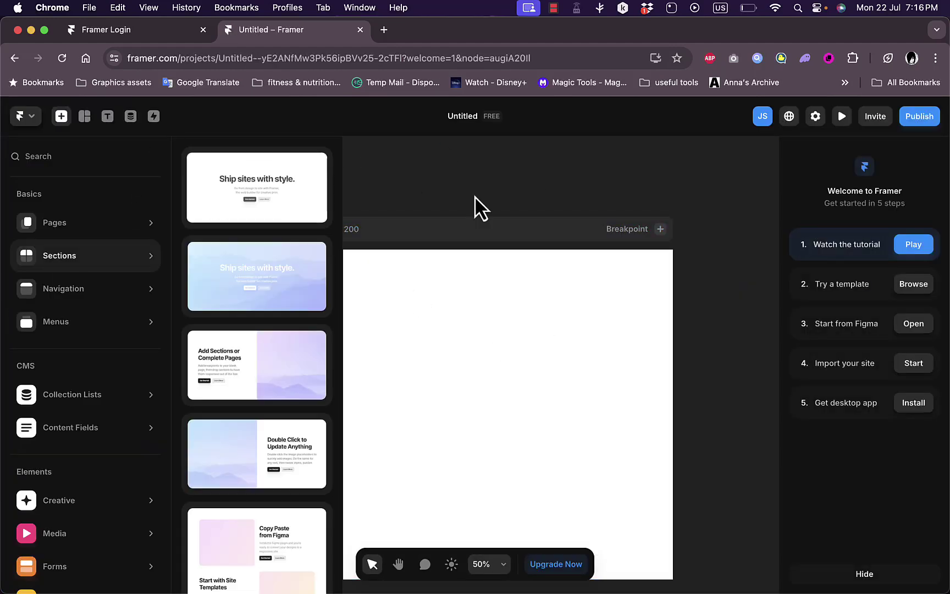
left_click(49, 222)
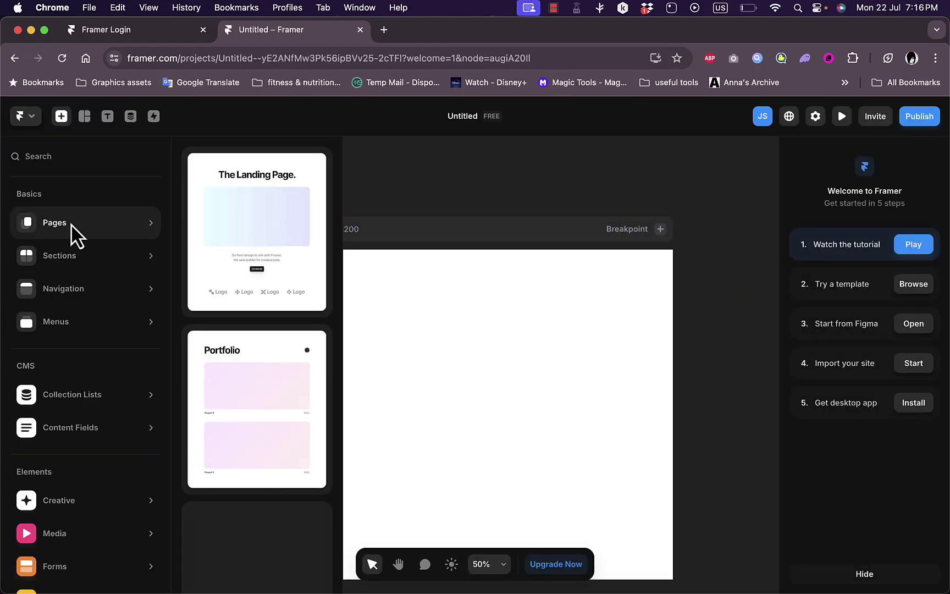
left_click(72, 330)
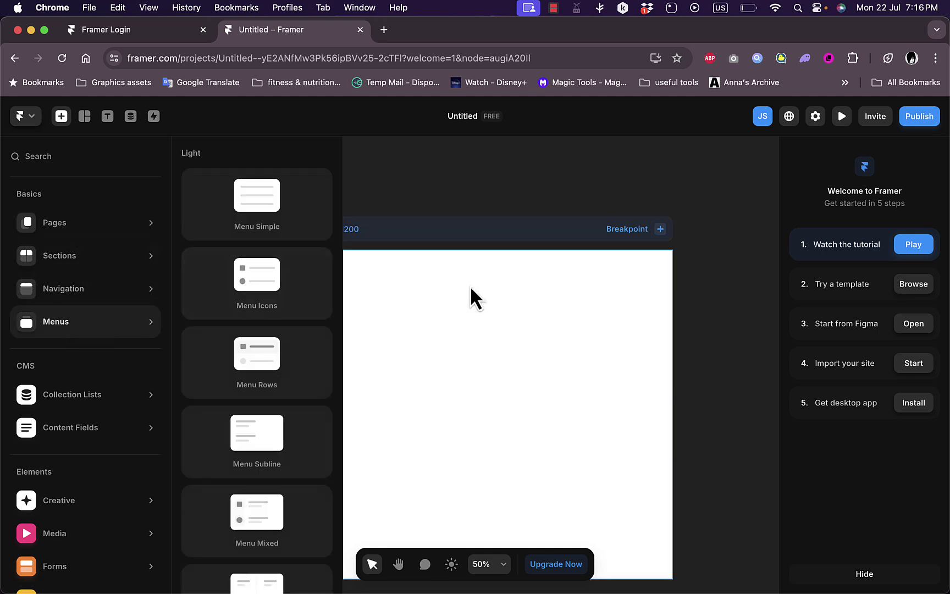
left_click(139, 211)
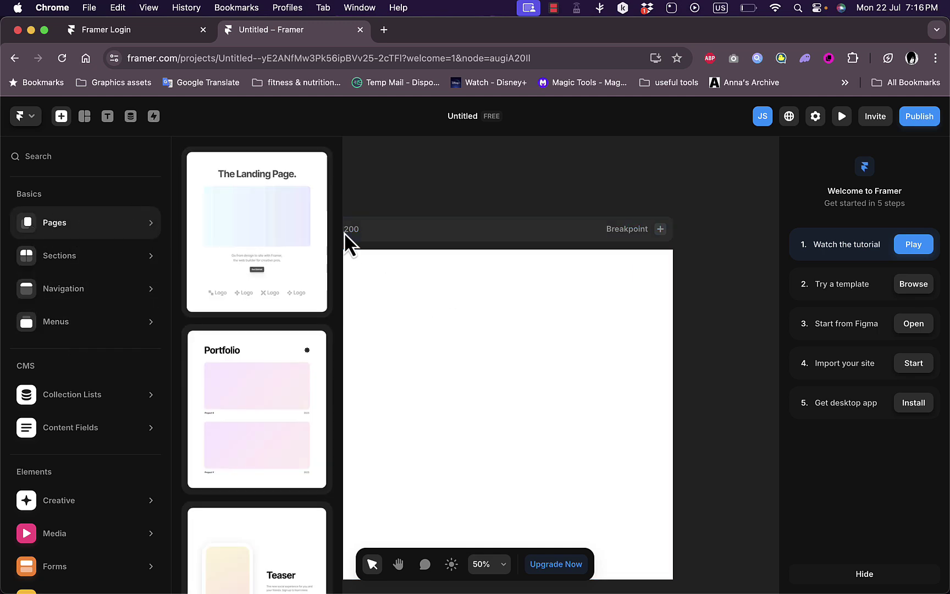
left_click(726, 265)
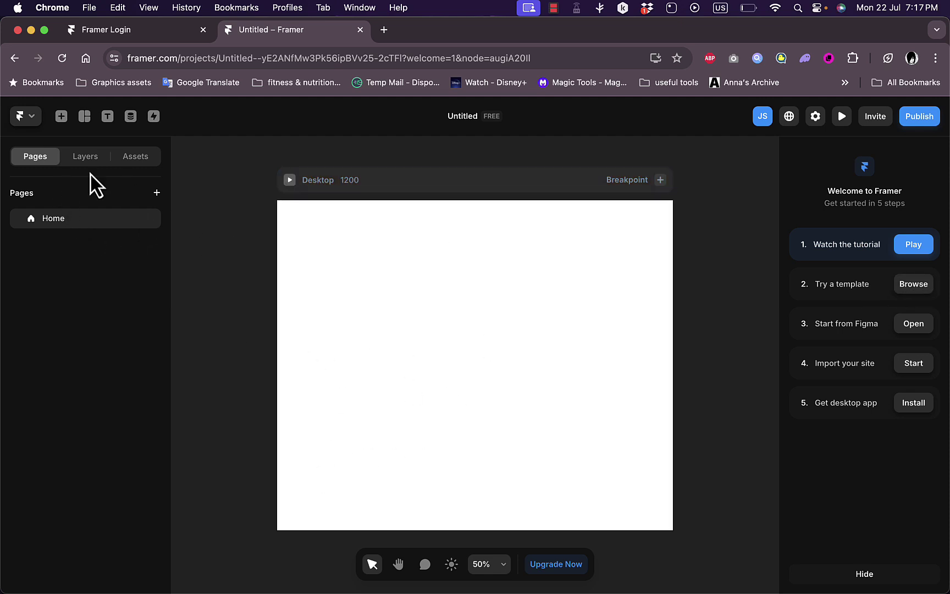
Reopen the Insert panel and scroll through its elements toward the Navigation category.
left_click(61, 117)
mouse_move(77, 258)
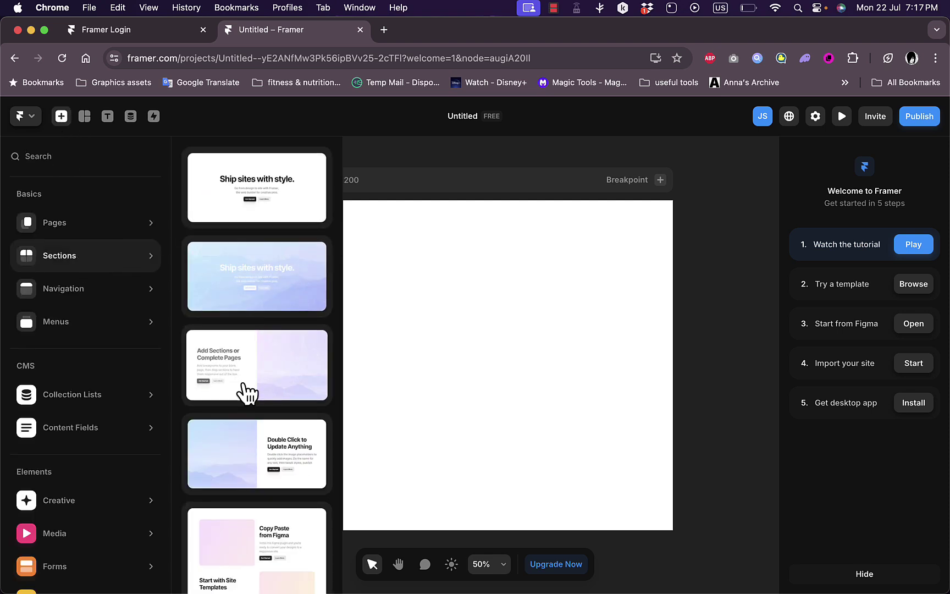
scroll(246, 390, "down", 3)
scroll(246, 392, "down", 10)
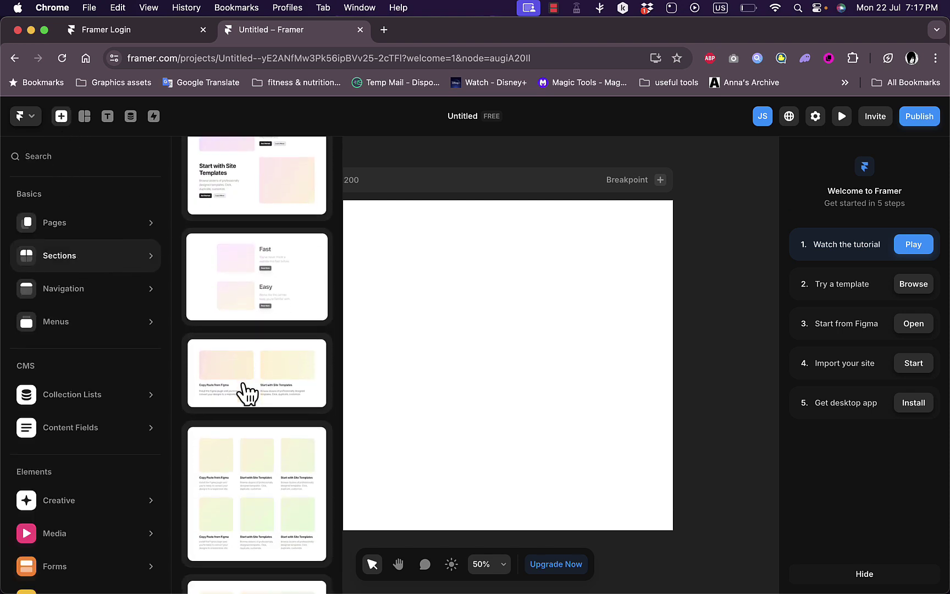
scroll(248, 393, "down", 6)
mouse_move(110, 297)
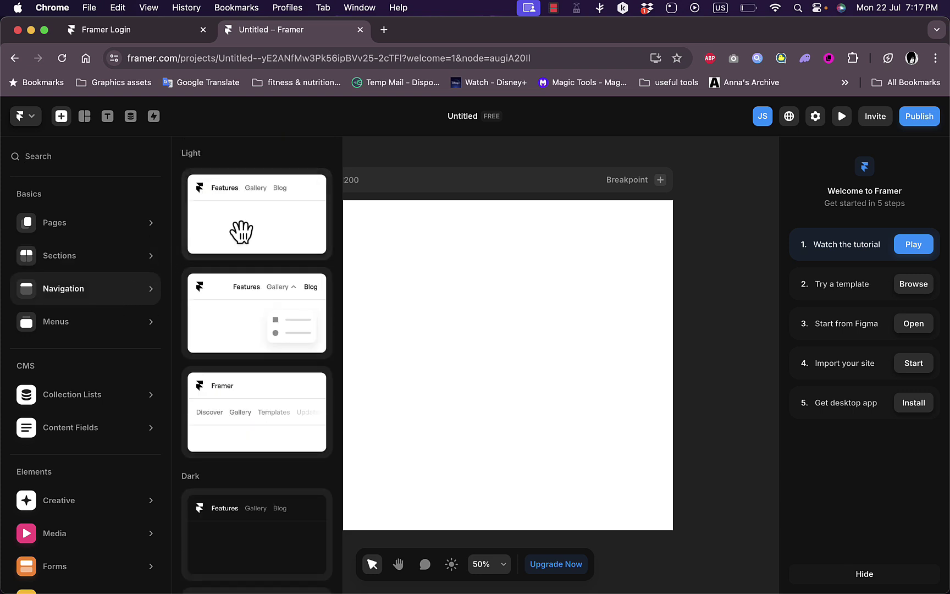
Place a Navigation bar template at the top of the Home page.
left_click_drag(261, 317, 471, 227)
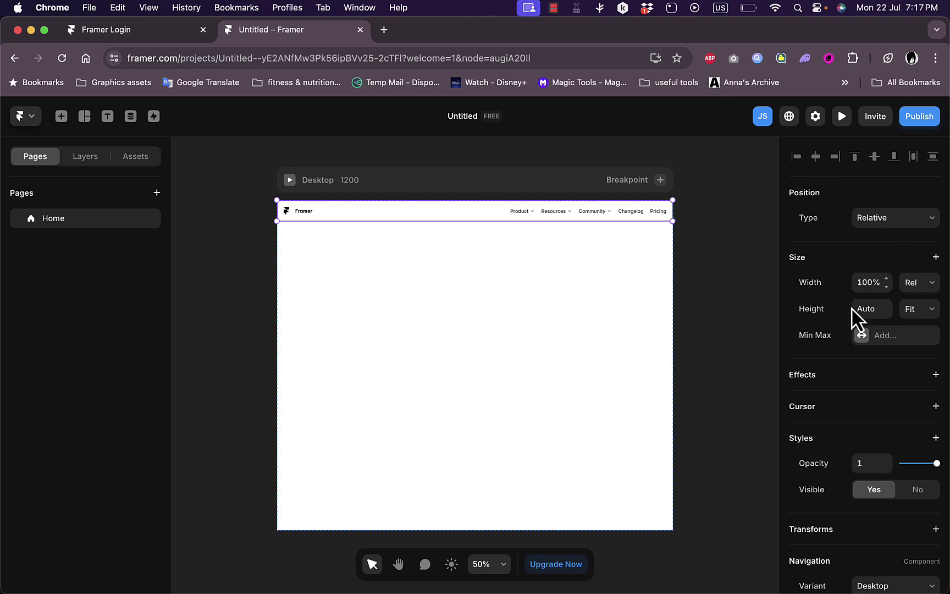
scroll(836, 401, "down", 1)
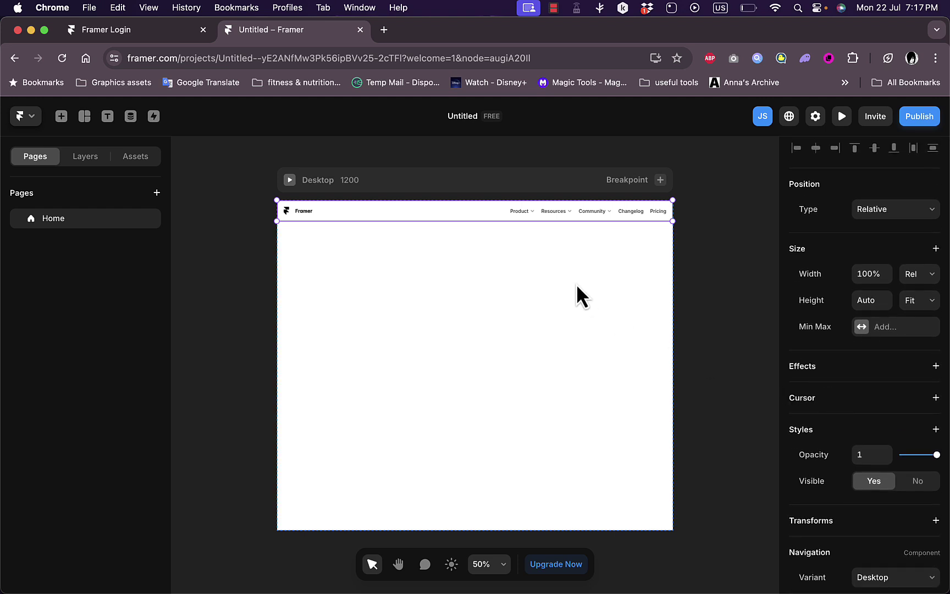
scroll(576, 284, "up", 5)
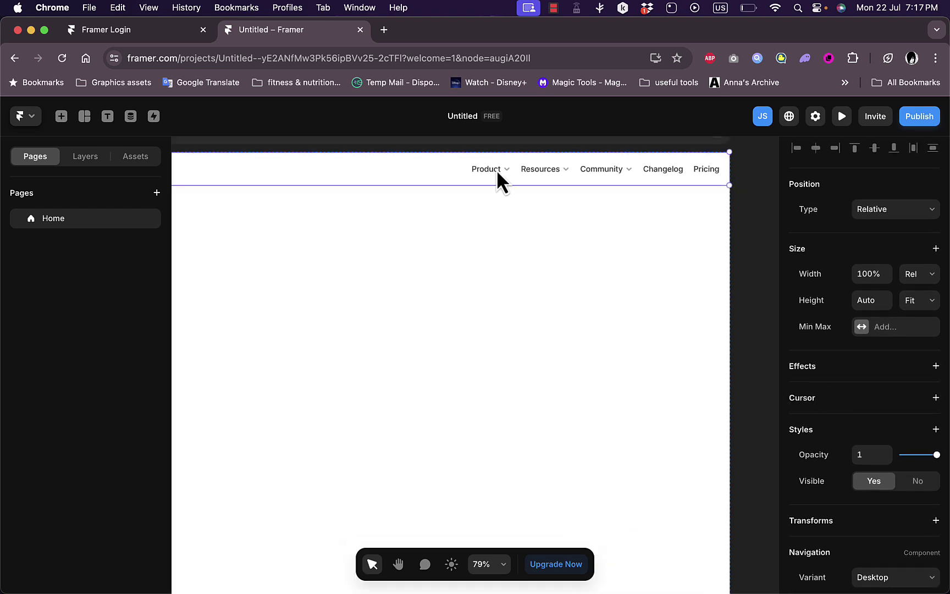
Enter the navigation component and inspect the Product trigger's Links: Product dropdown, then exit.
double_click(496, 169)
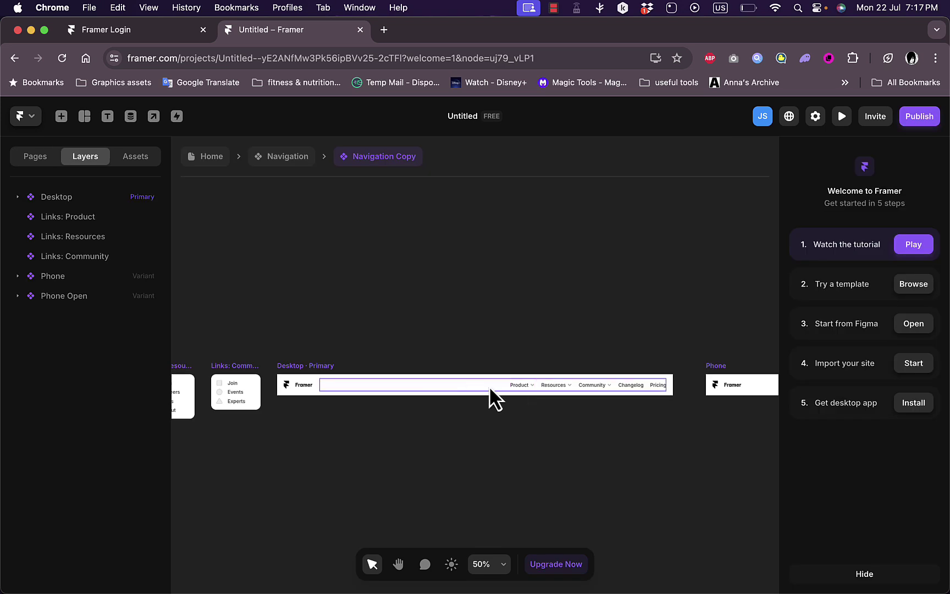
left_click(525, 386)
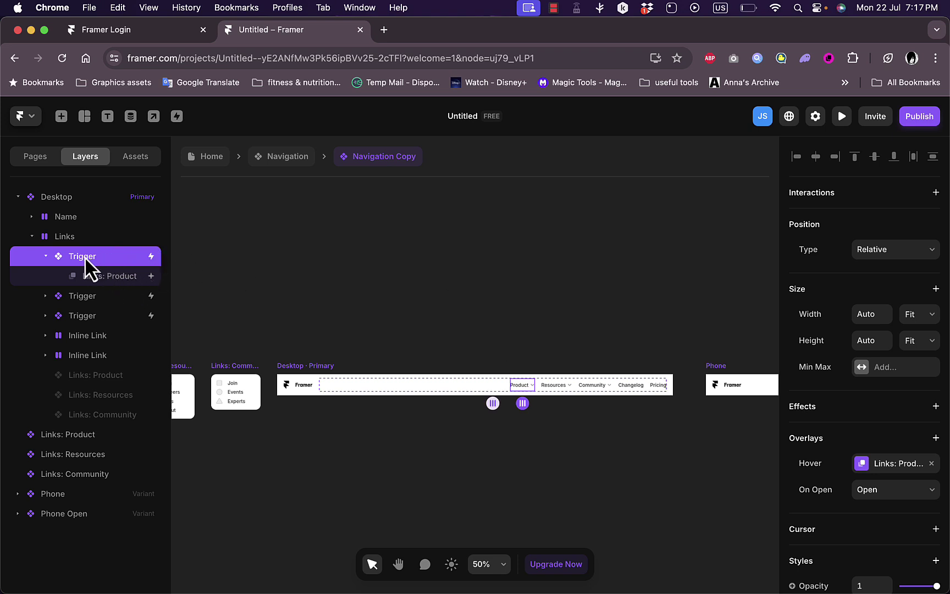
left_click(109, 282)
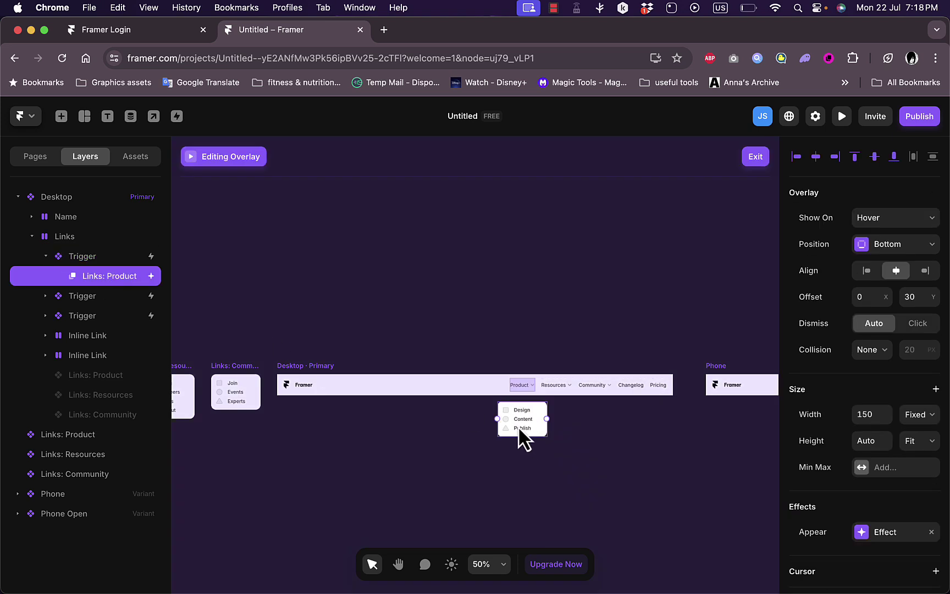
left_click(494, 247)
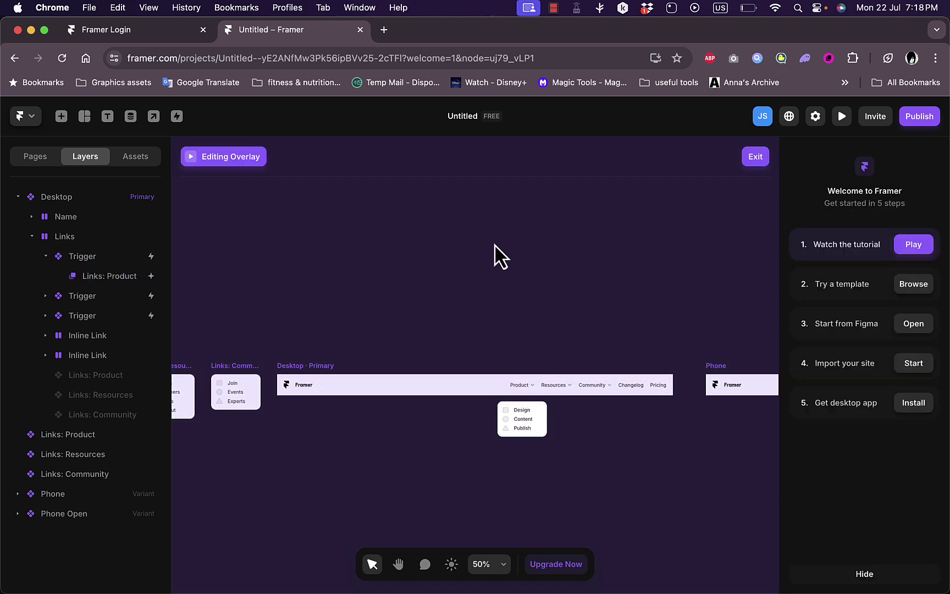
left_click(758, 156)
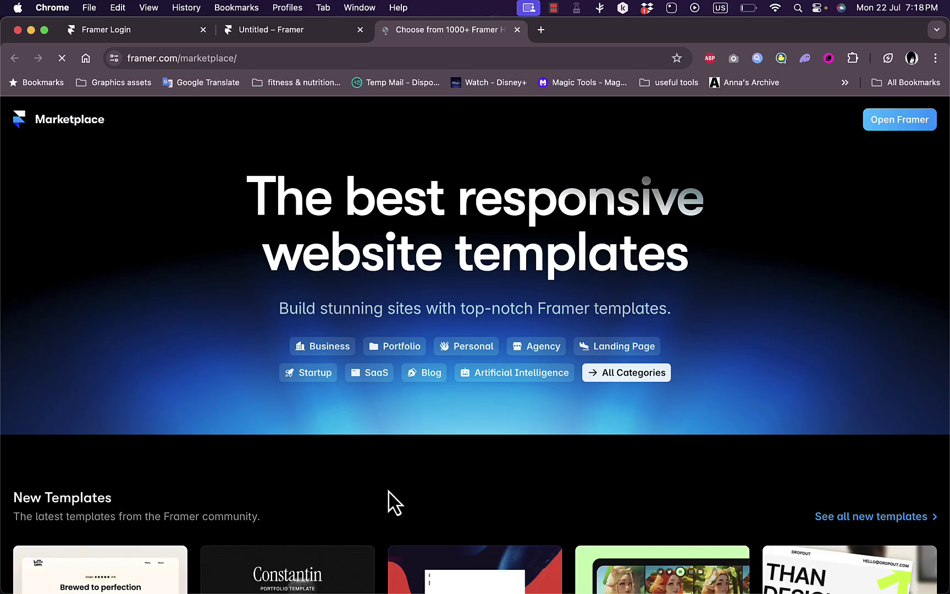
Show All Categories on the Framer Marketplace and scroll down to Ecommerce.
scroll(391, 500, "down", 3)
scroll(390, 500, "down", 5)
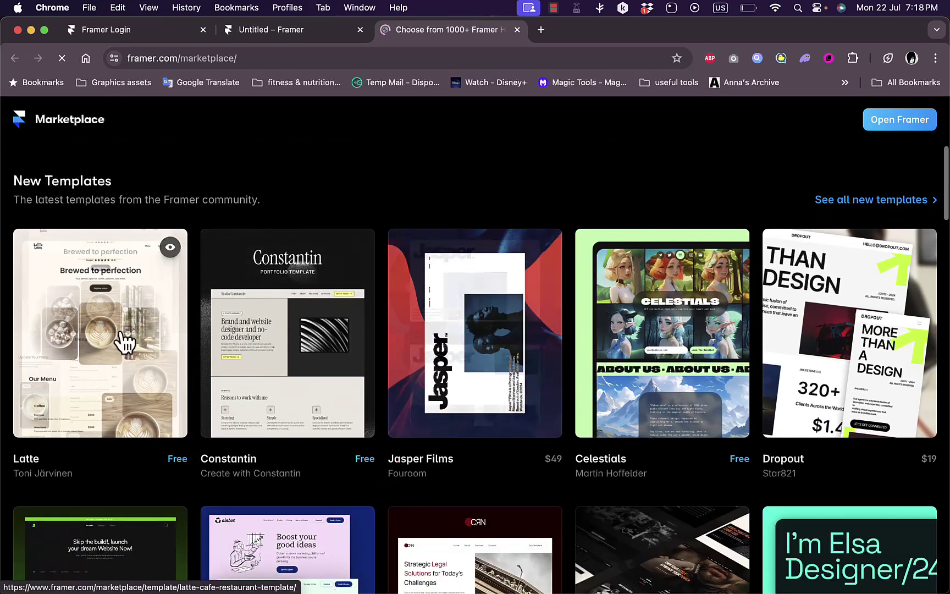
scroll(129, 344, "up", 4)
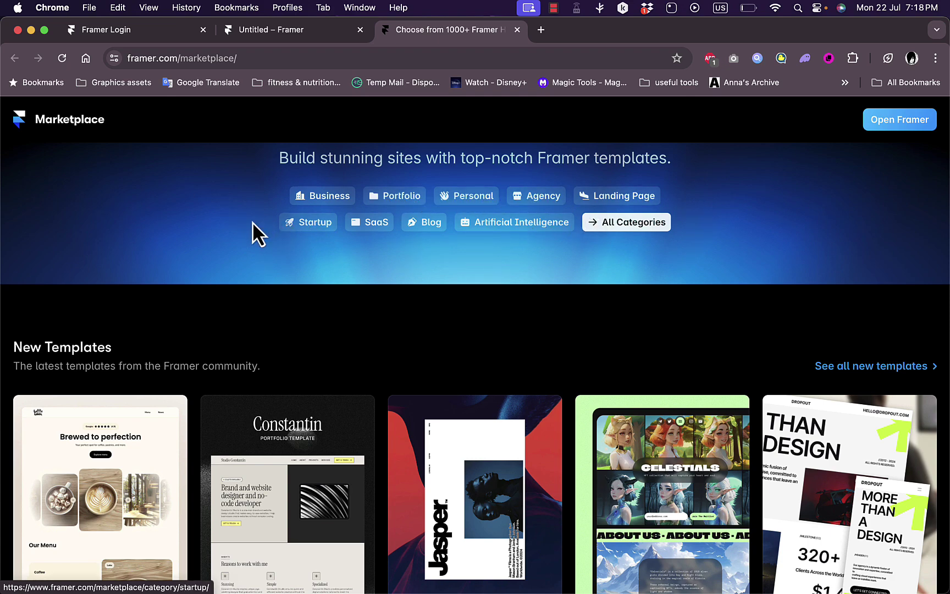
left_click(634, 226)
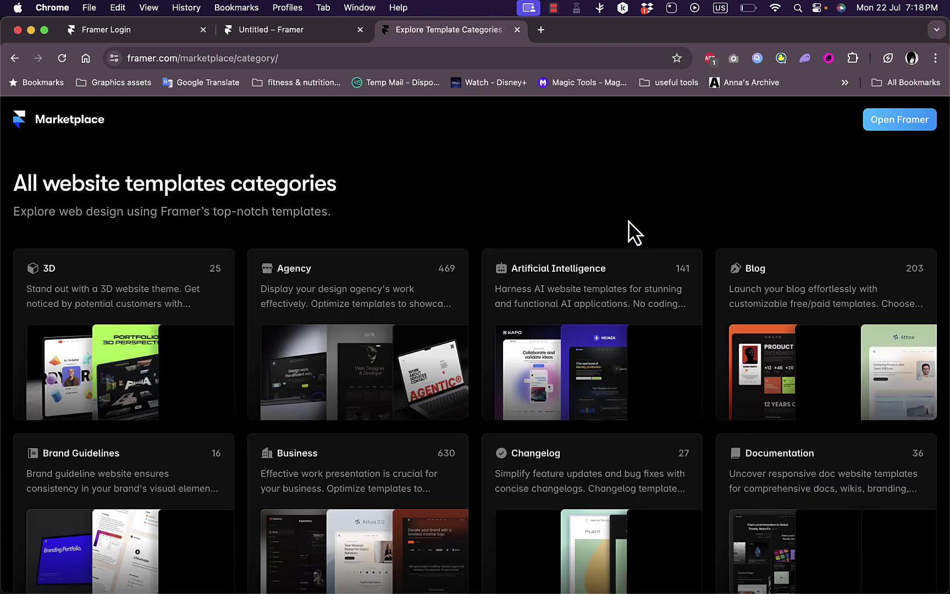
scroll(430, 229, "down", 10)
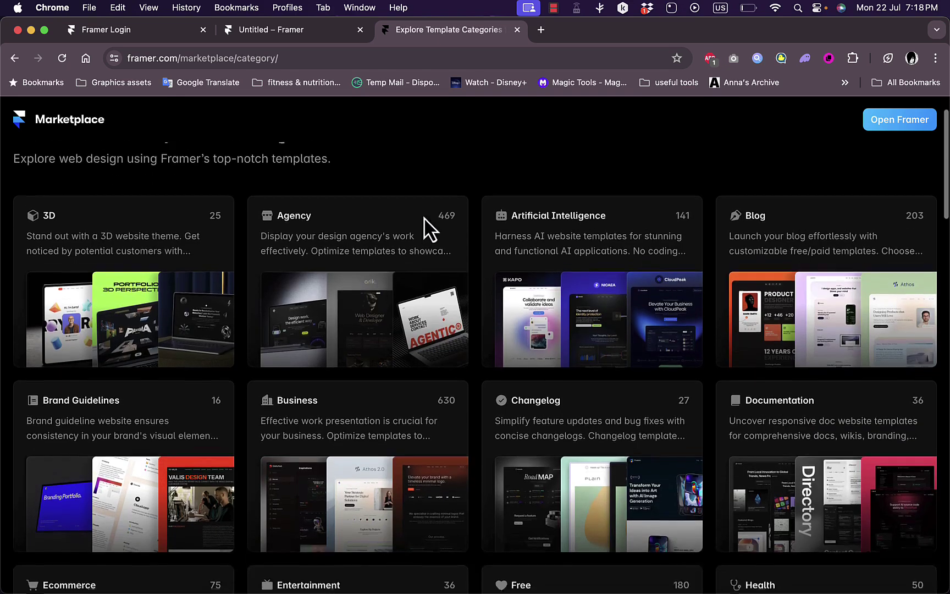
scroll(429, 227, "down", 3)
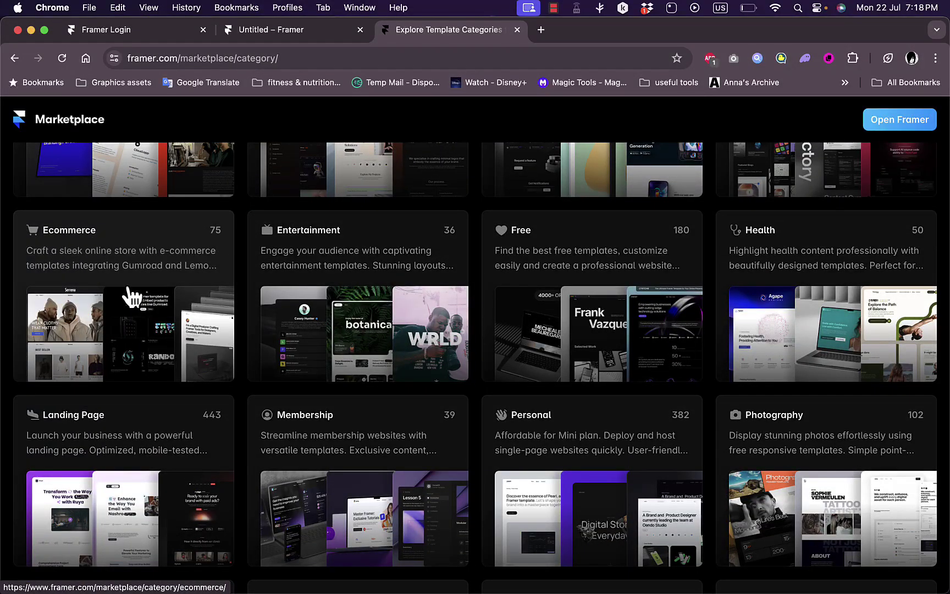
Open the Ecommerce template category and scroll through its templates.
left_click(94, 332)
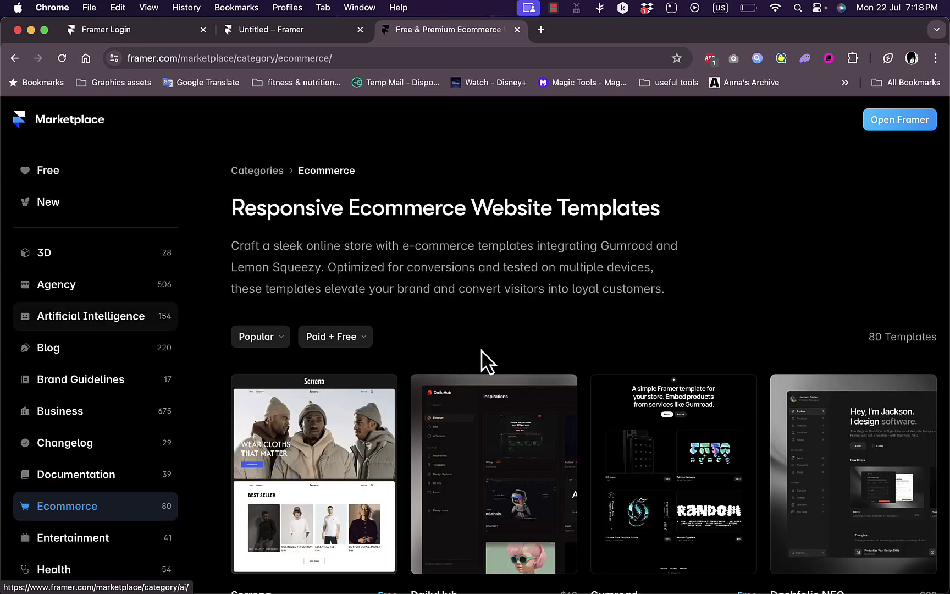
scroll(483, 361, "down", 2)
scroll(486, 363, "down", 3)
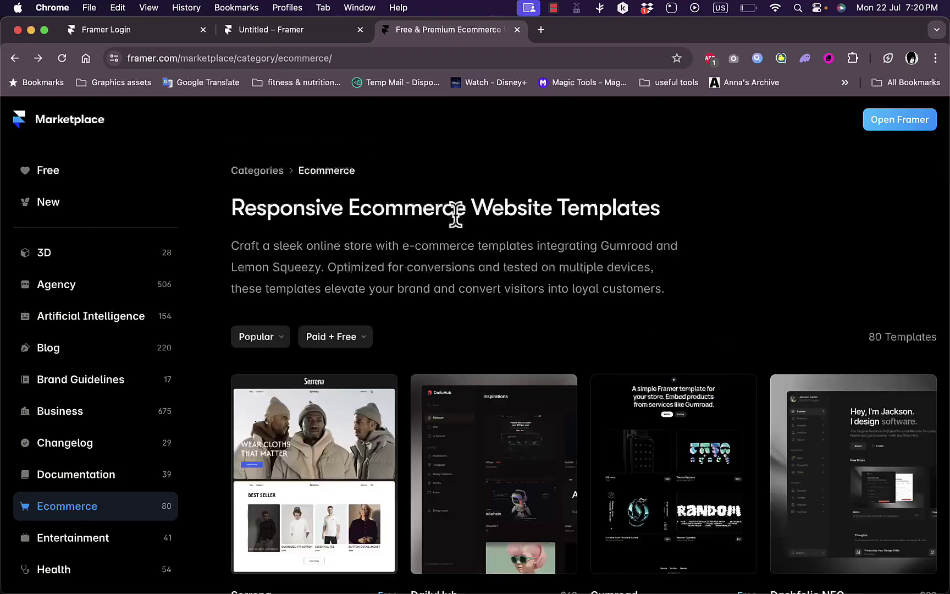
scroll(456, 214, "down", 6)
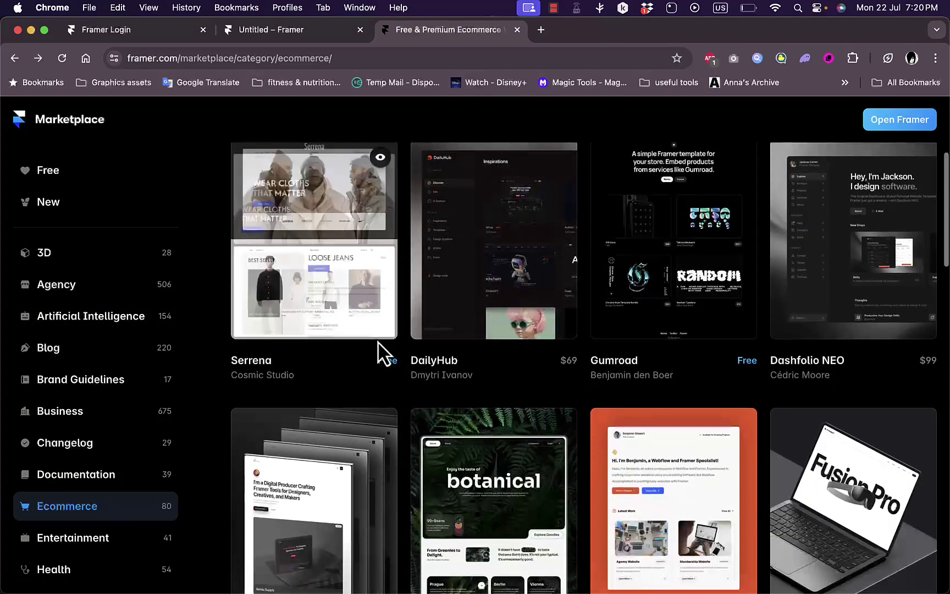
scroll(407, 355, "up", 4)
scroll(407, 356, "up", 1)
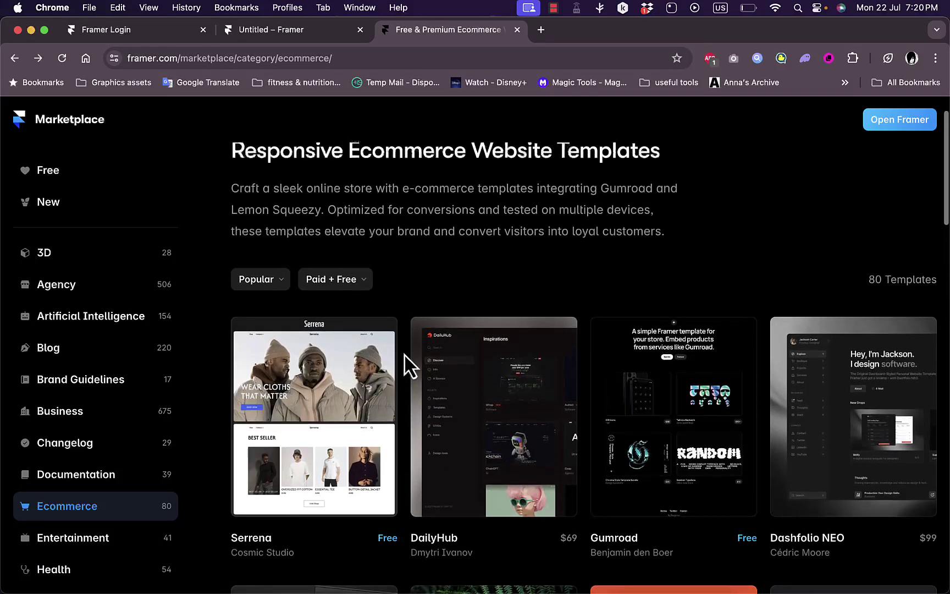
Filter the Ecommerce templates to the 11 free ones and browse them.
left_click(344, 283)
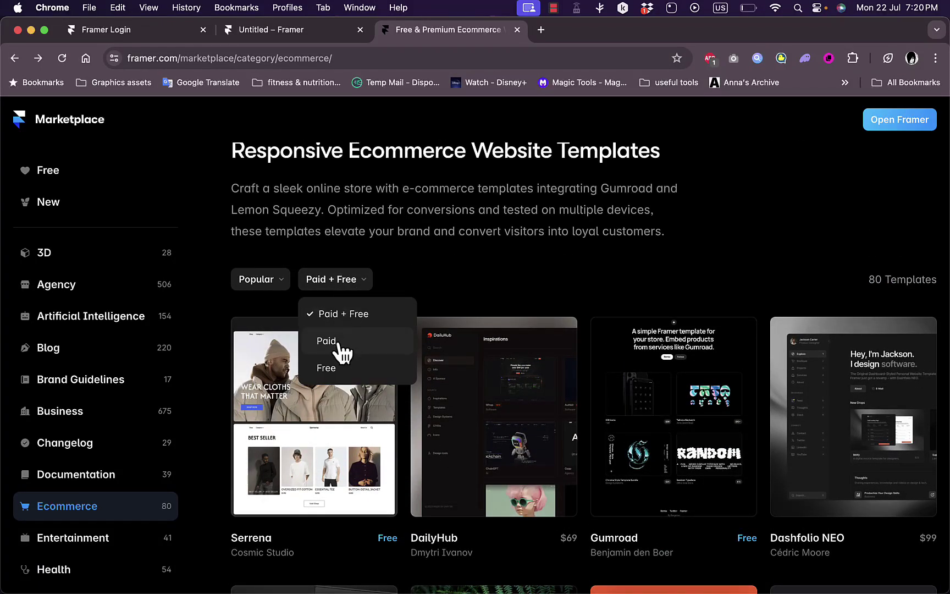
left_click(340, 367)
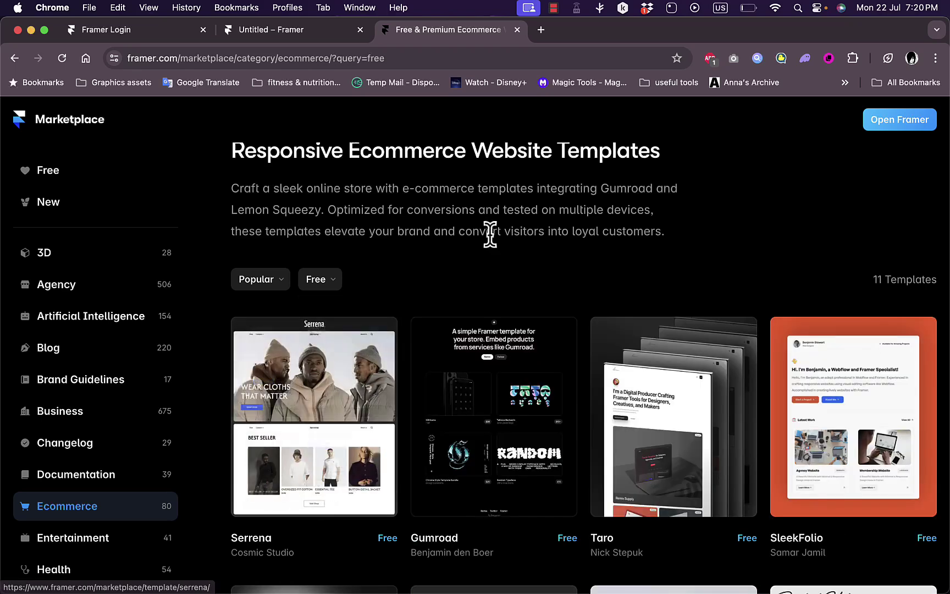
scroll(489, 234, "down", 10)
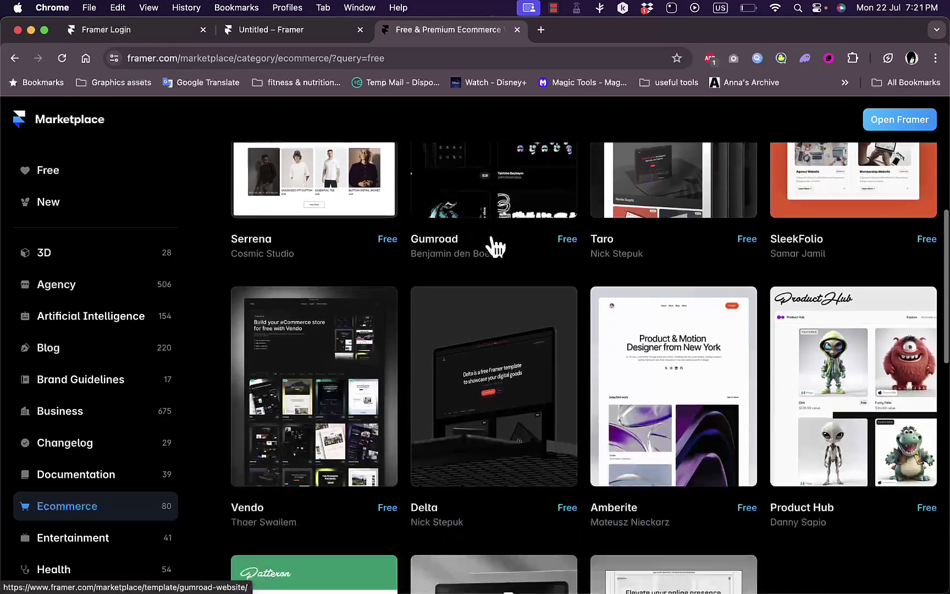
scroll(495, 246, "down", 2)
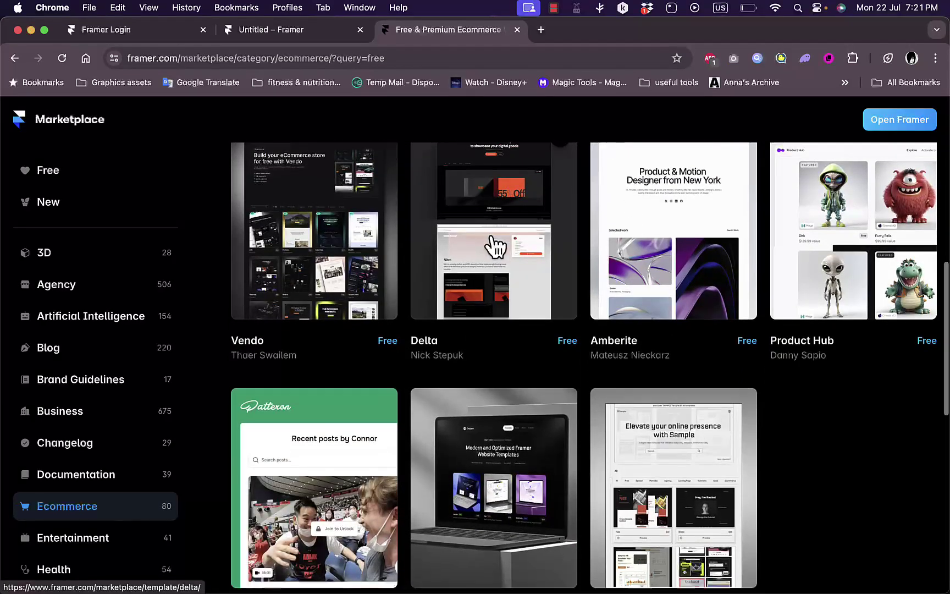
scroll(495, 246, "up", 3)
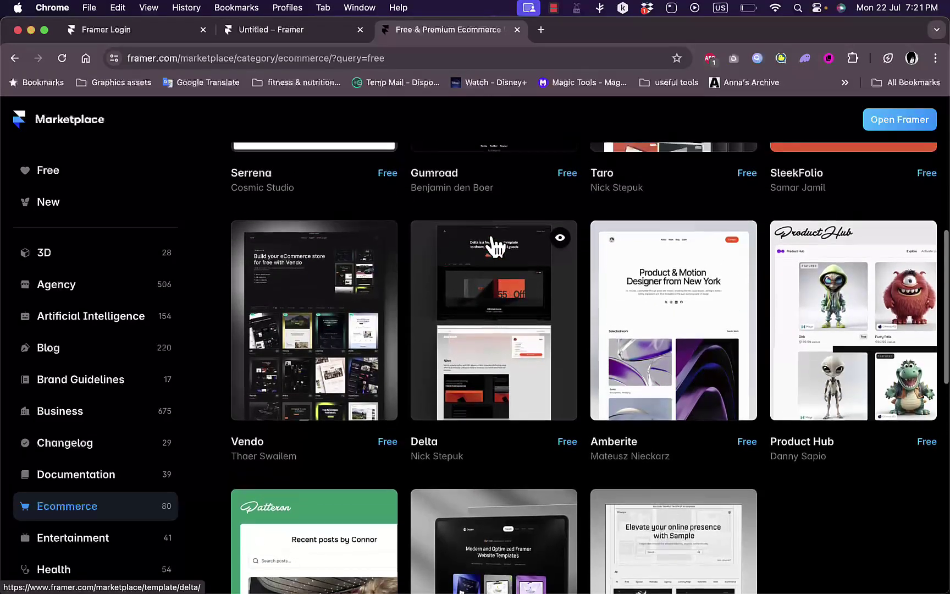
scroll(494, 246, "down", 2)
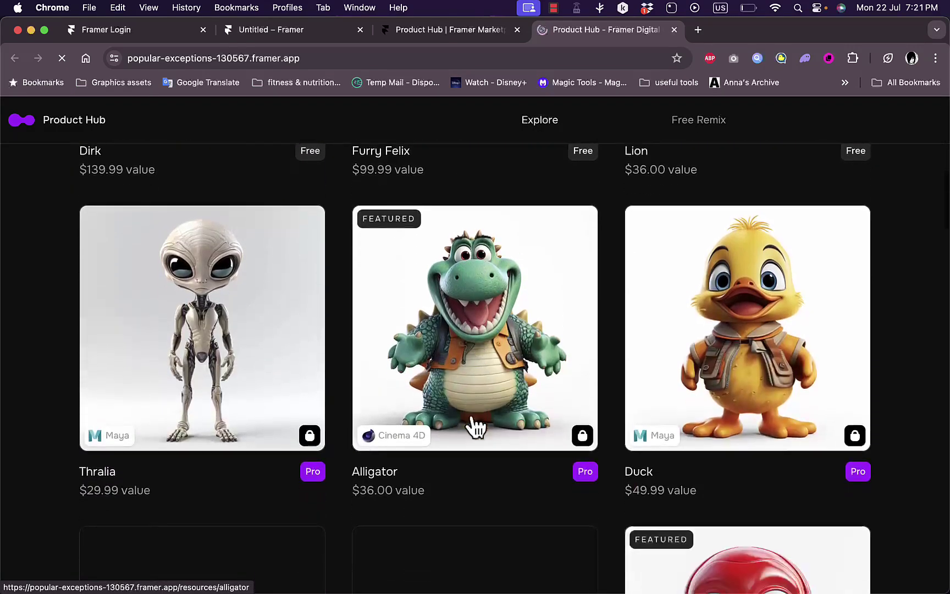
View the Dirk product page in the preview, then return to the Product Hub marketplace page.
scroll(476, 427, "up", 6)
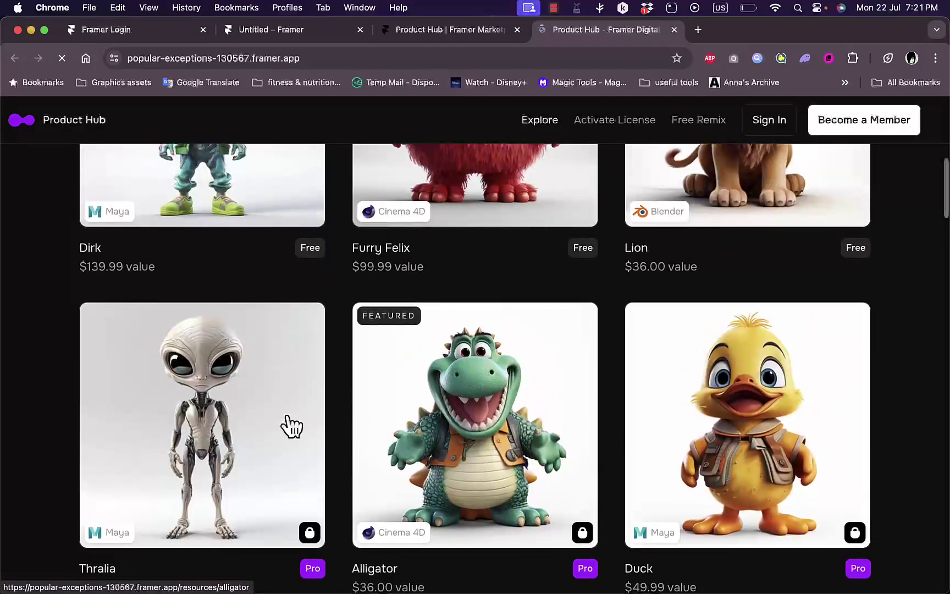
scroll(457, 397, "up", 5)
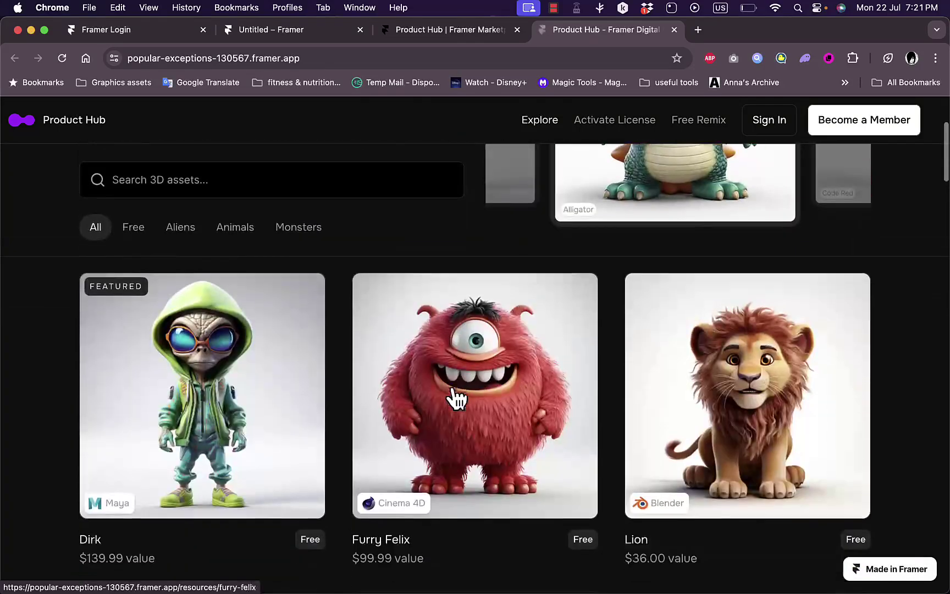
left_click(223, 391)
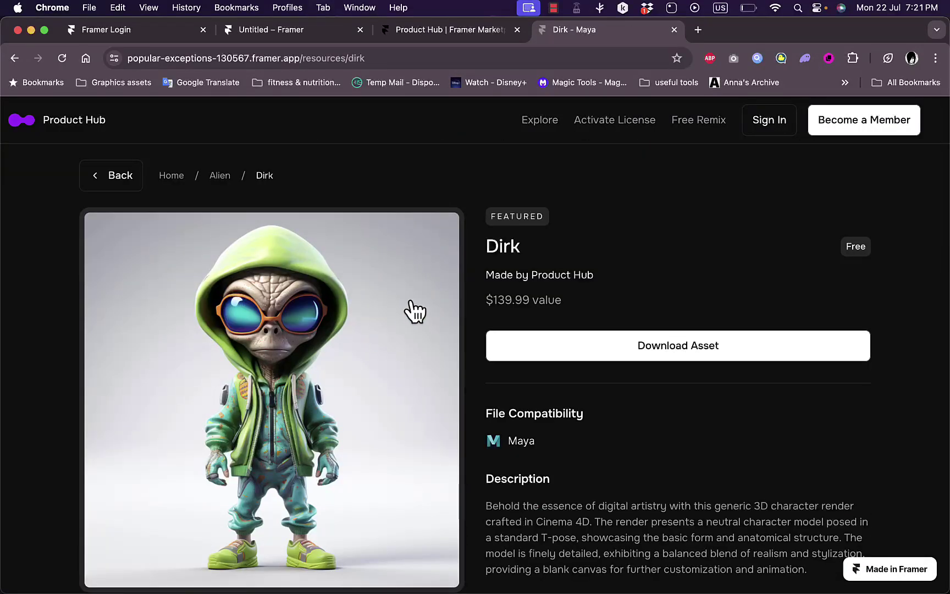
scroll(582, 269, "down", 5)
scroll(586, 288, "up", 3)
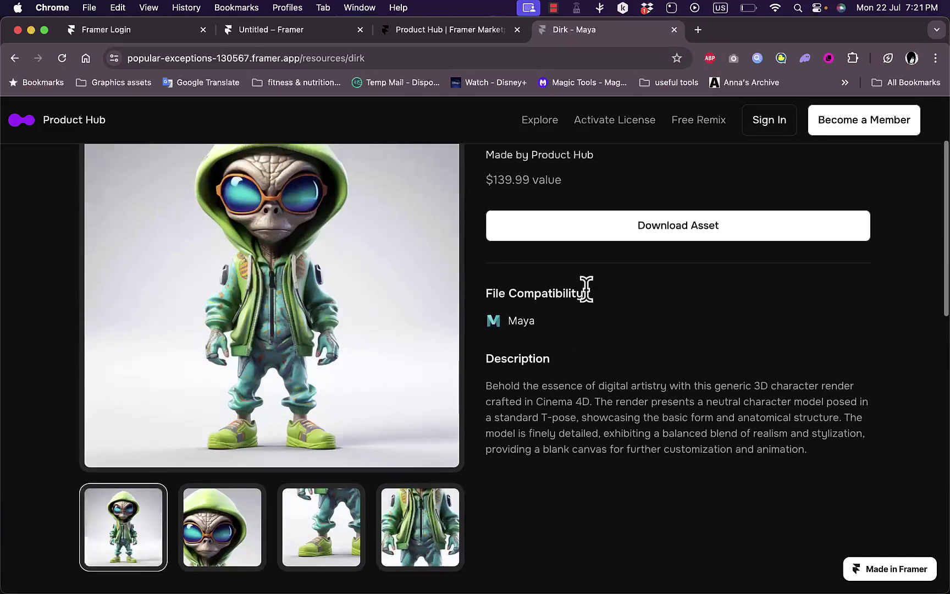
scroll(628, 339, "down", 10)
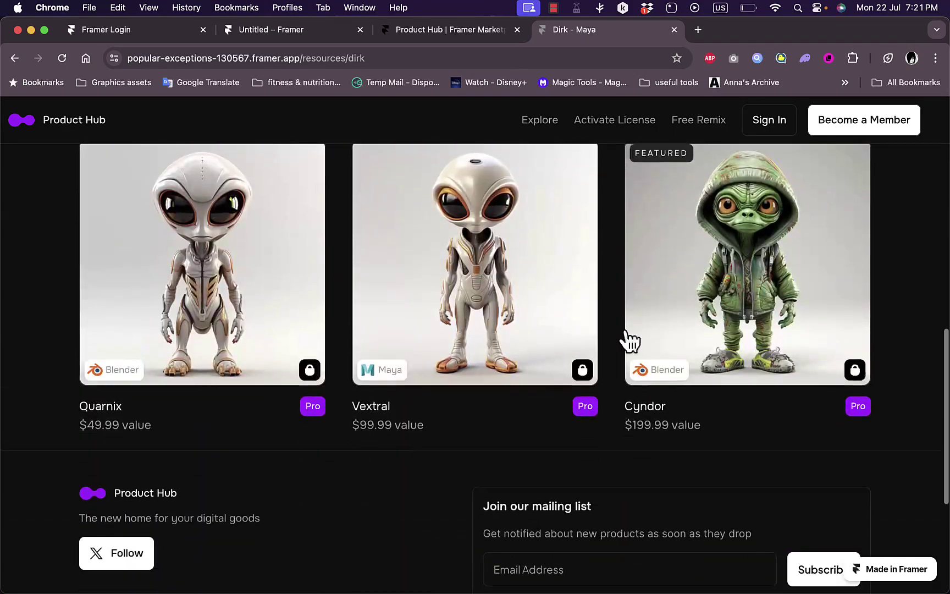
scroll(628, 340, "up", 12)
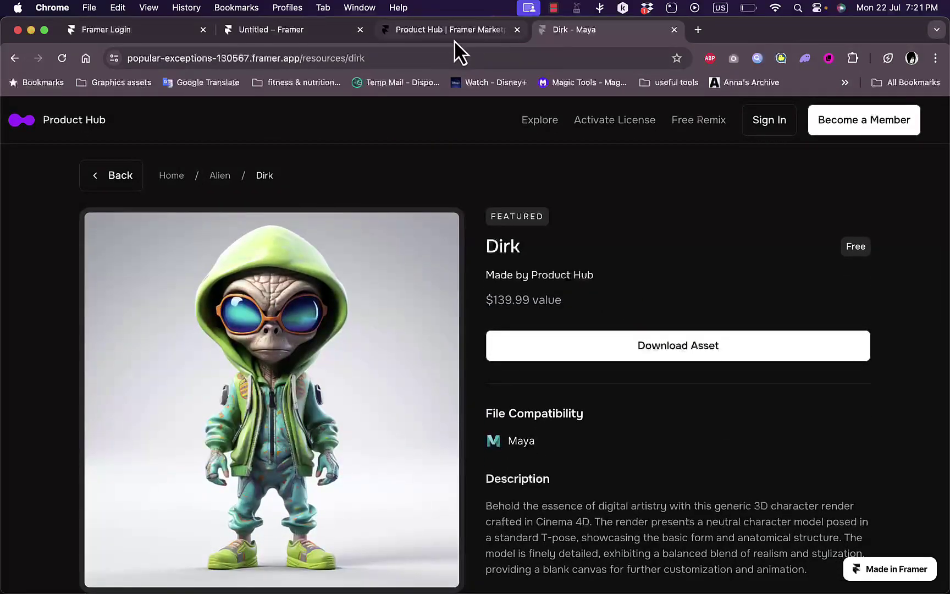
key("super+bracketleft")
left_click(673, 30)
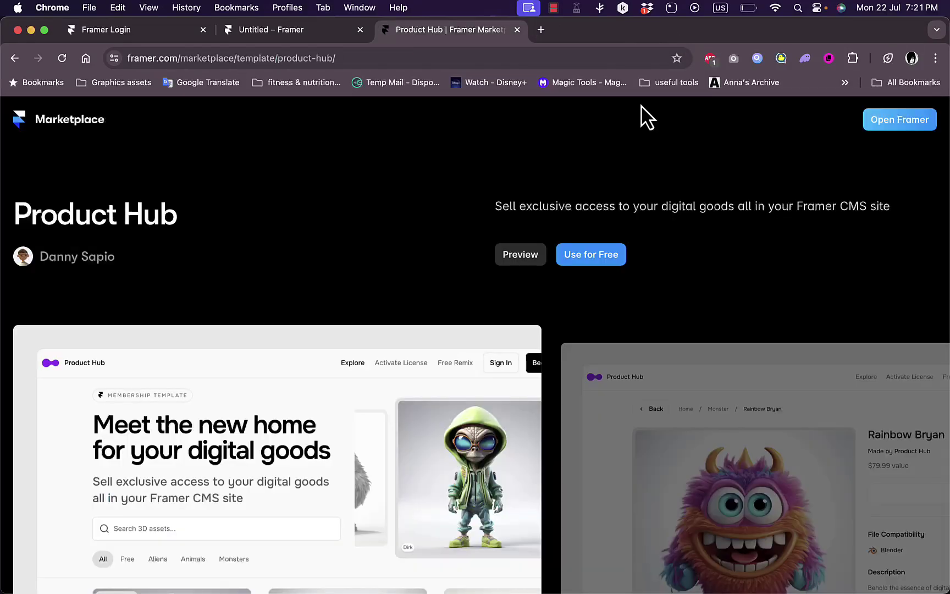
Remix a free copy of Product Hub and look around its canvas.
left_click(597, 263)
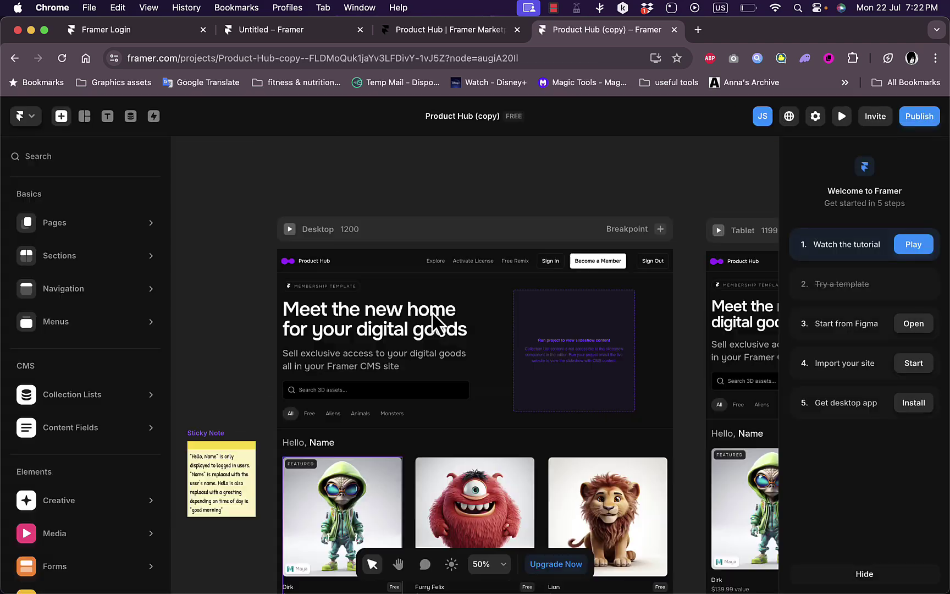
scroll(431, 312, "down", 7)
scroll(431, 311, "right", 8)
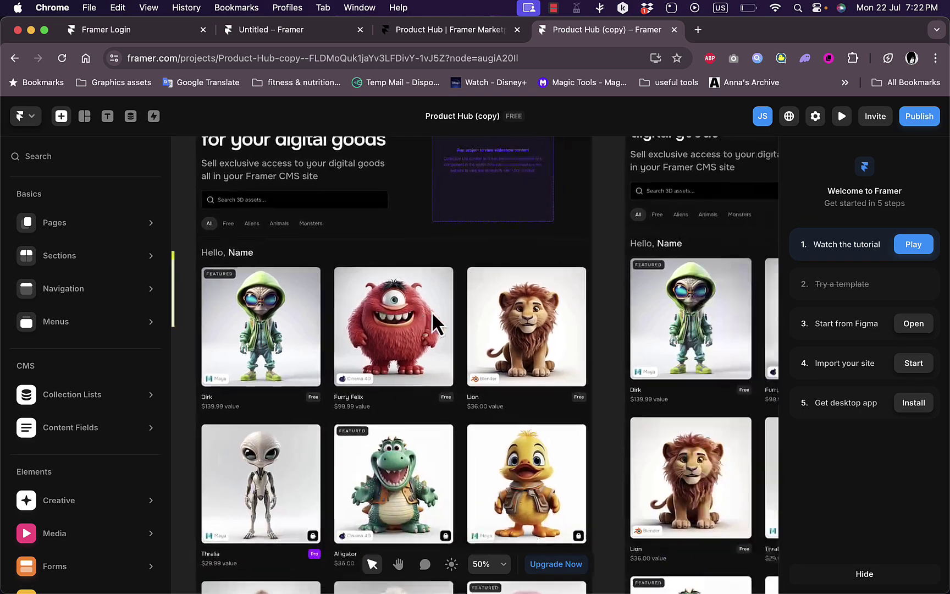
scroll(431, 312, "up", 8)
scroll(431, 311, "left", 3)
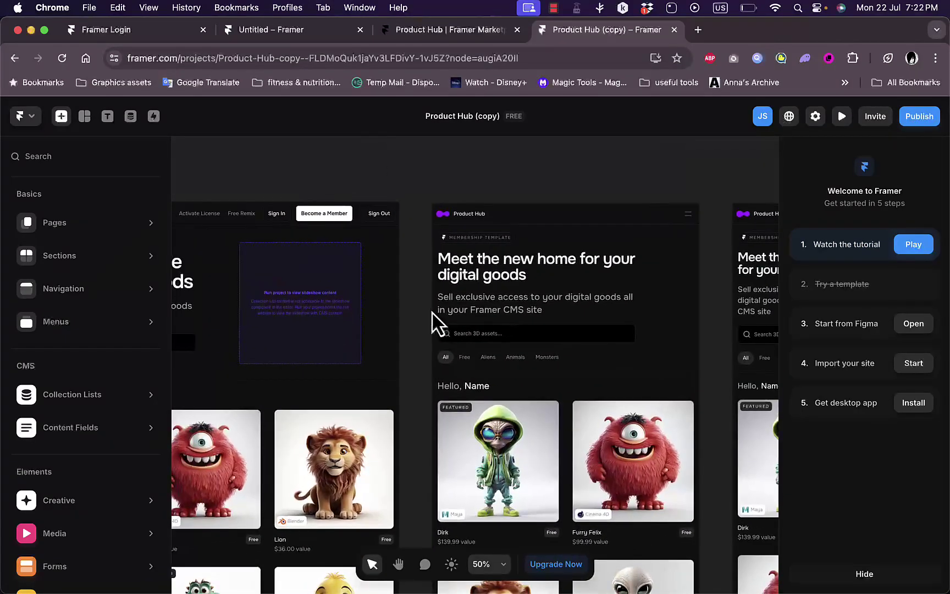
scroll(432, 312, "left", 2)
scroll(432, 312, "right", 8)
scroll(432, 312, "down", 5)
scroll(432, 311, "down", 10)
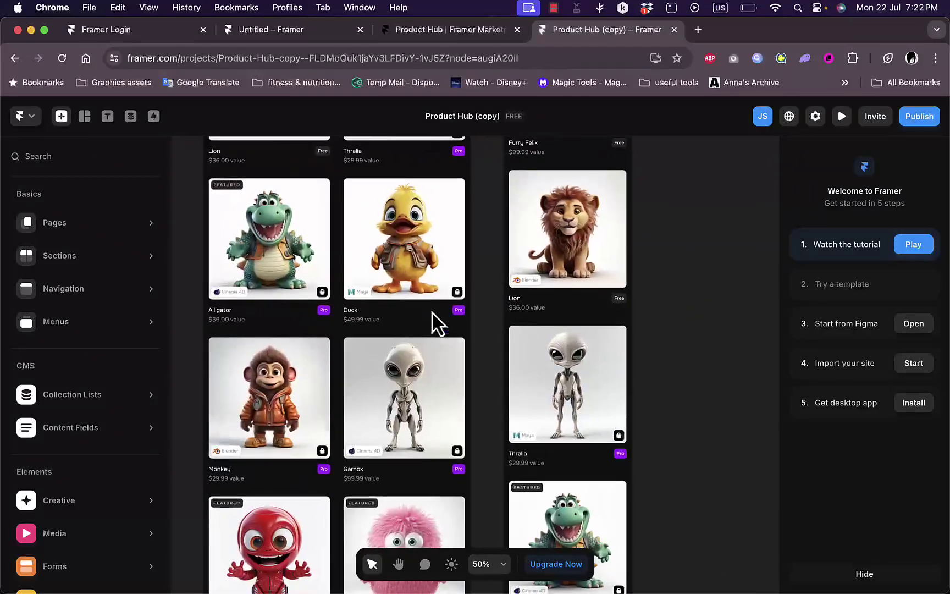
scroll(431, 312, "down", 2)
scroll(431, 311, "up", 3)
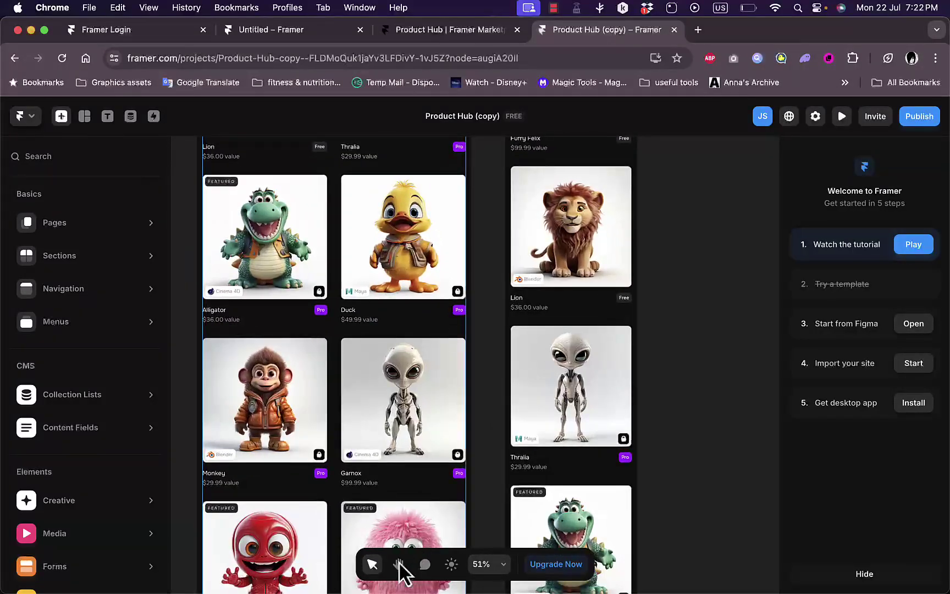
Pan to centre the Monkey card, return to the Select tool, and try light then dark theme.
left_click(398, 565)
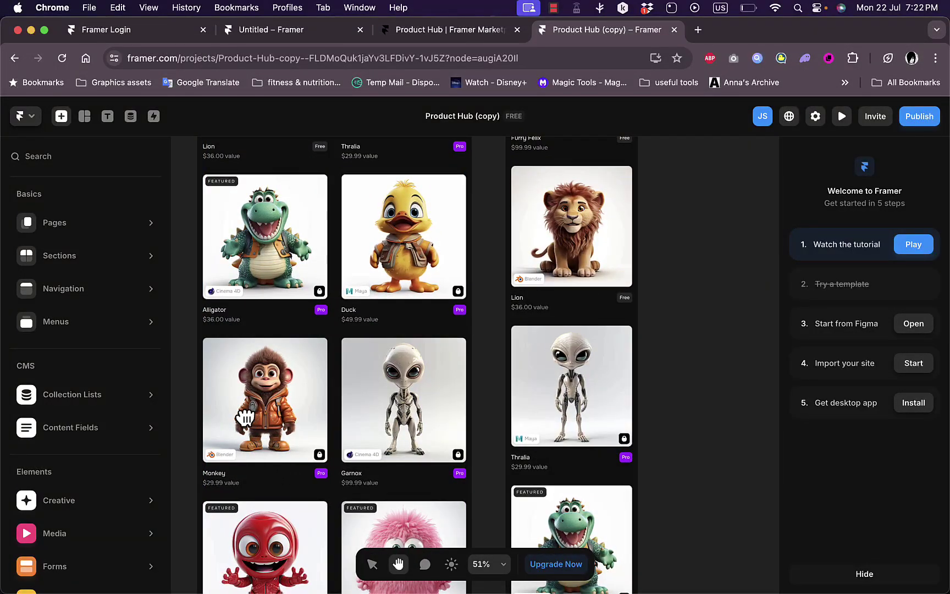
left_click_drag(246, 415, 457, 267)
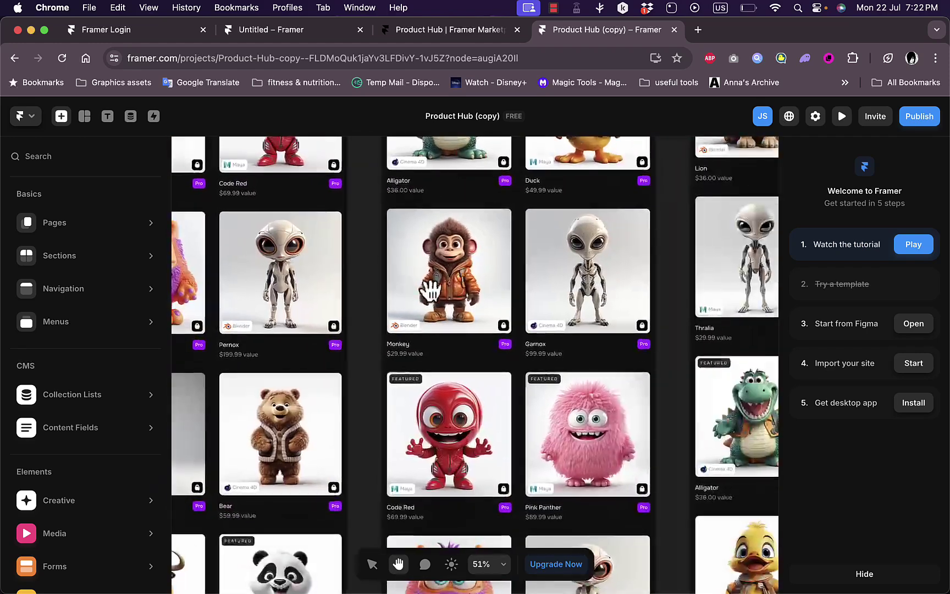
left_click(481, 564)
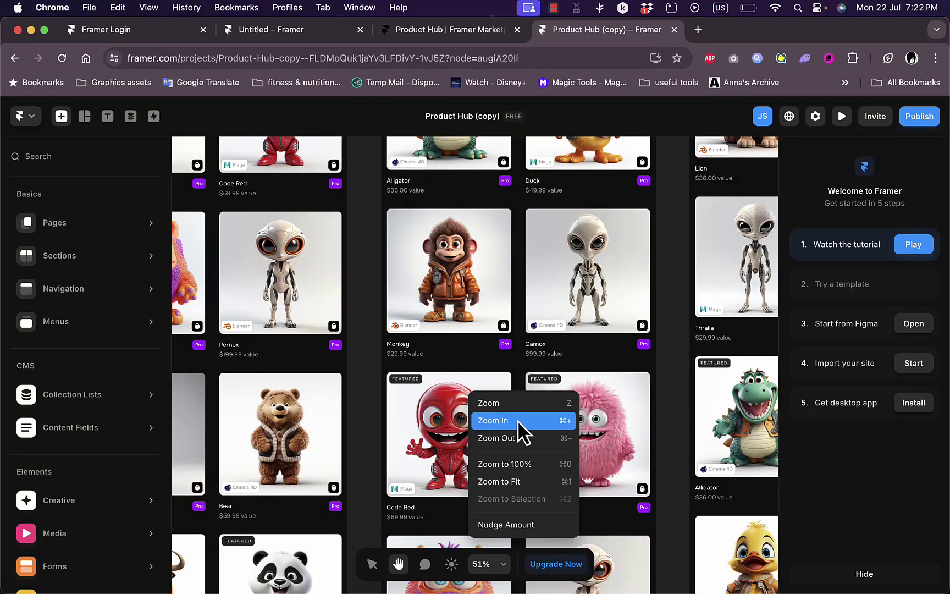
left_click(372, 564)
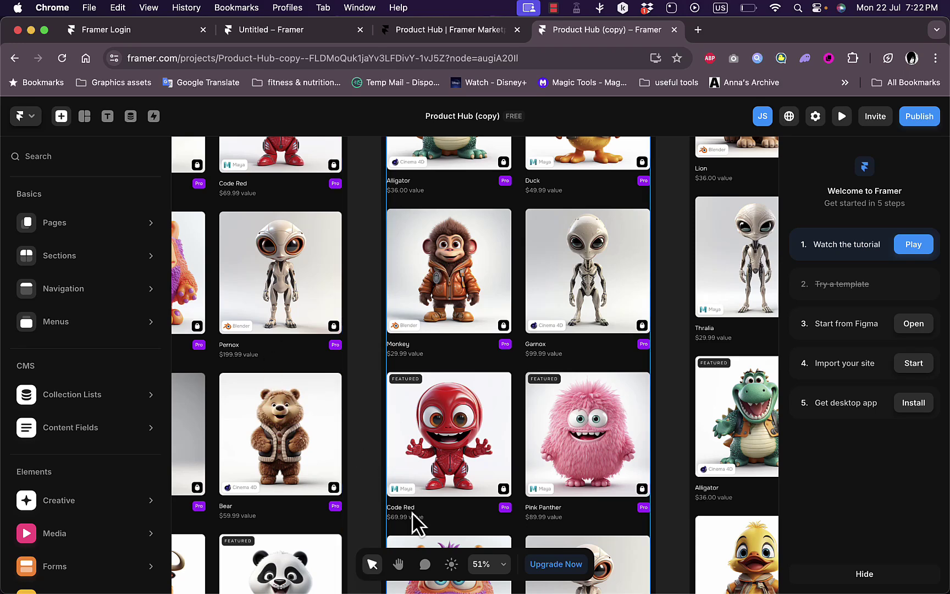
left_click(448, 569)
left_click(451, 566)
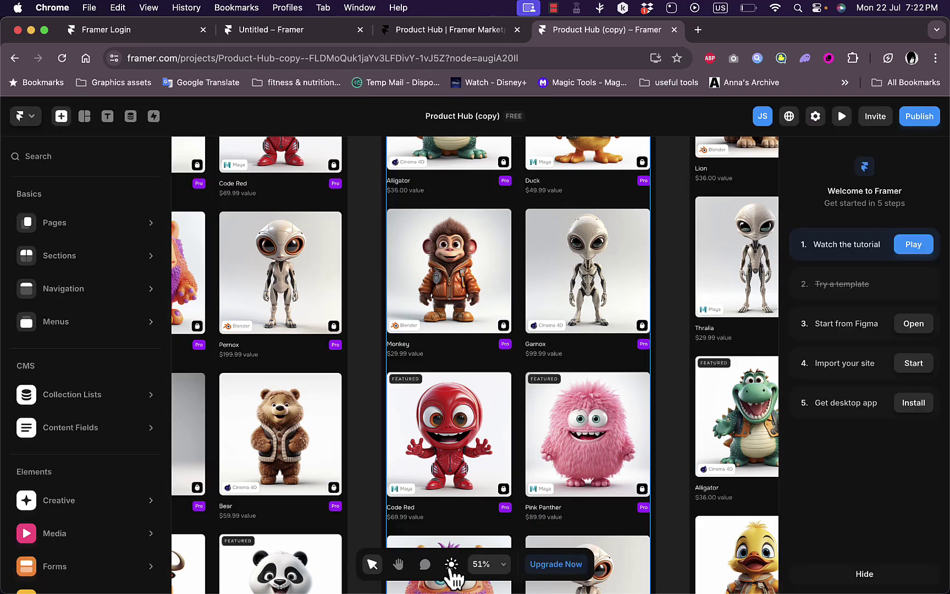
Pan around the Product Hub (copy) canvas to locate the Desktop frame.
scroll(373, 365, "down", 5)
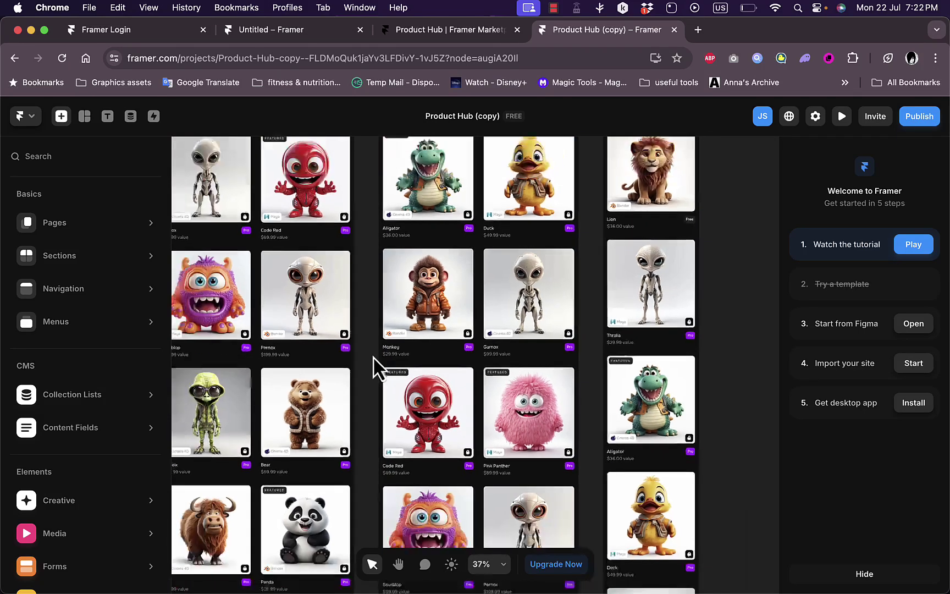
scroll(308, 311, "up", 2)
scroll(308, 311, "up", 10)
scroll(388, 332, "right", 3)
scroll(388, 322, "right", 3)
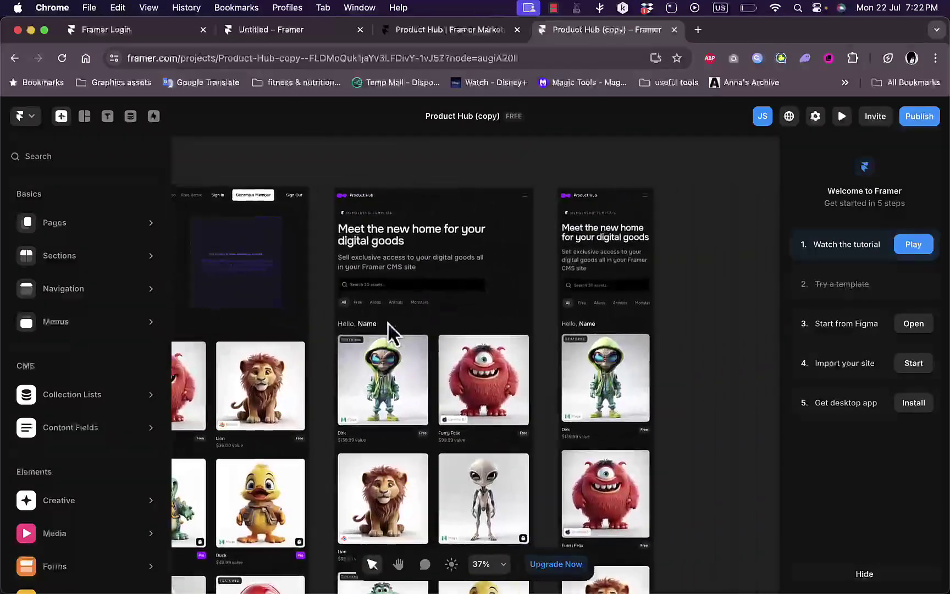
scroll(388, 322, "left", 3)
scroll(387, 322, "left", 3)
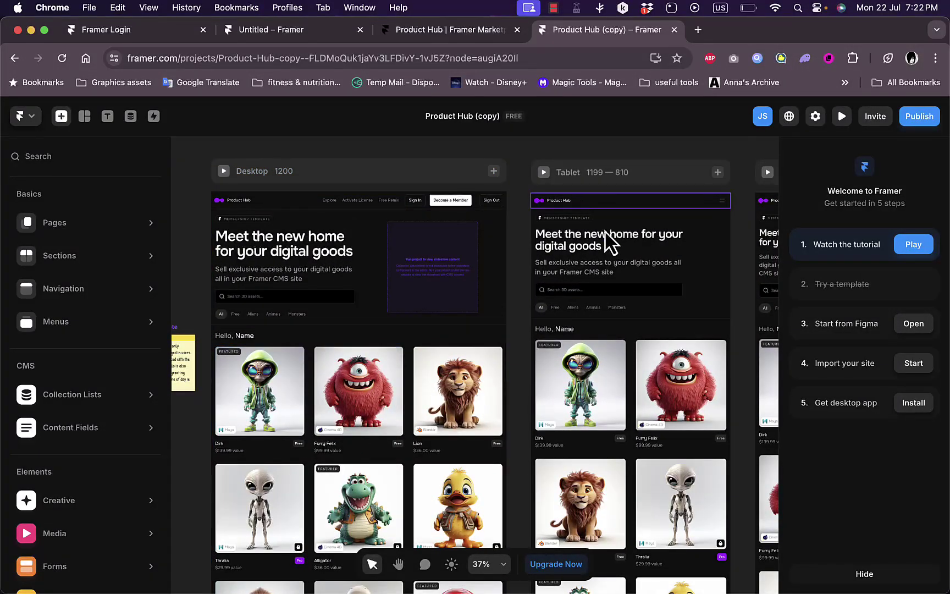
scroll(627, 308, "right", 5)
scroll(632, 286, "down", 15)
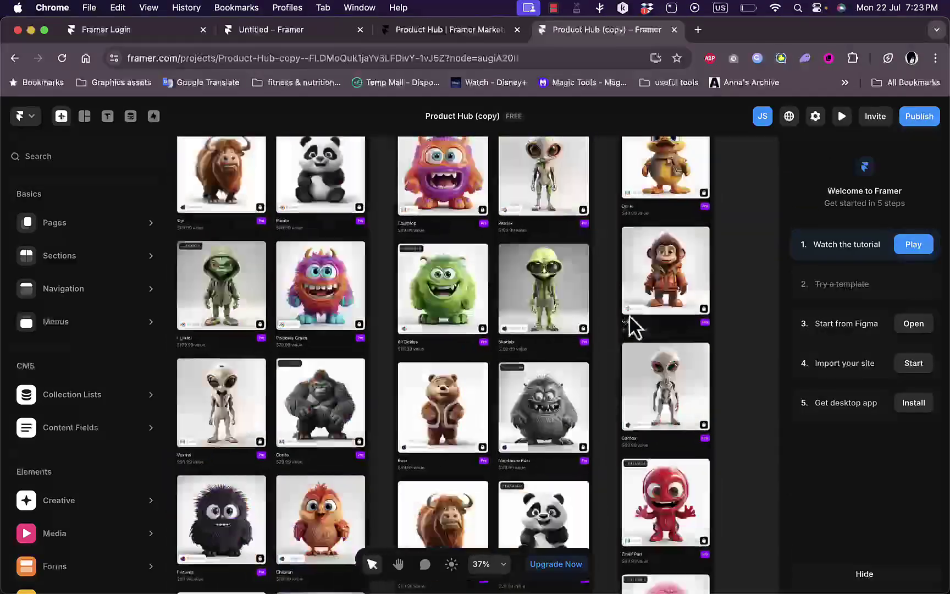
scroll(630, 322, "up", 15)
scroll(403, 403, "left", 5)
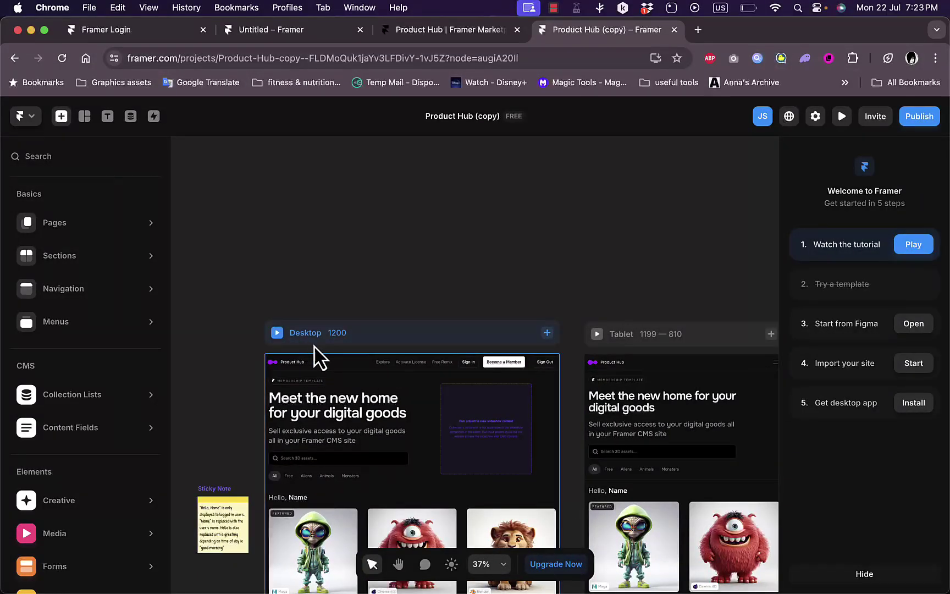
Preview the Desktop home page and narrow it to the 1178-wide Tablet layout.
left_click(330, 358)
scroll(346, 385, "down", 5)
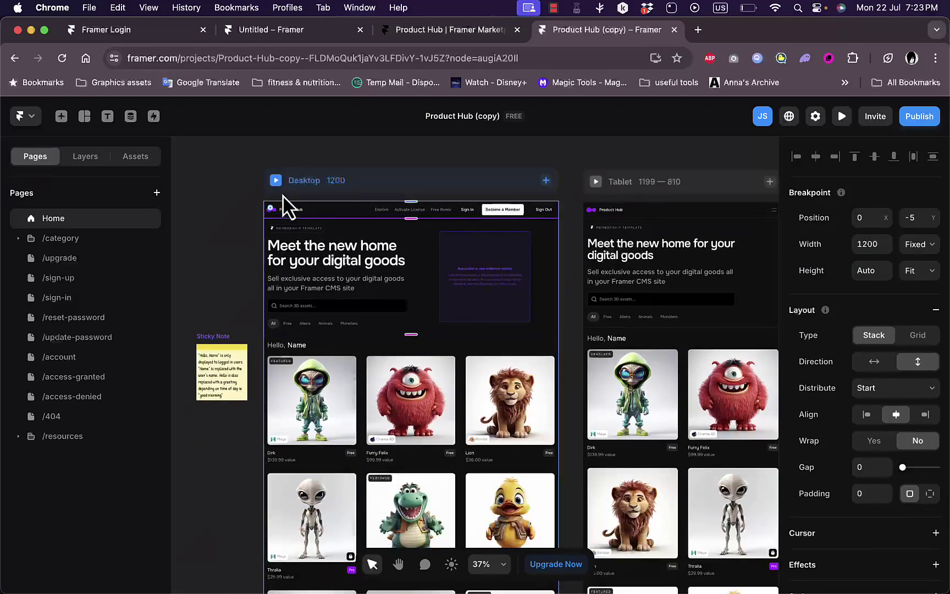
left_click(281, 190)
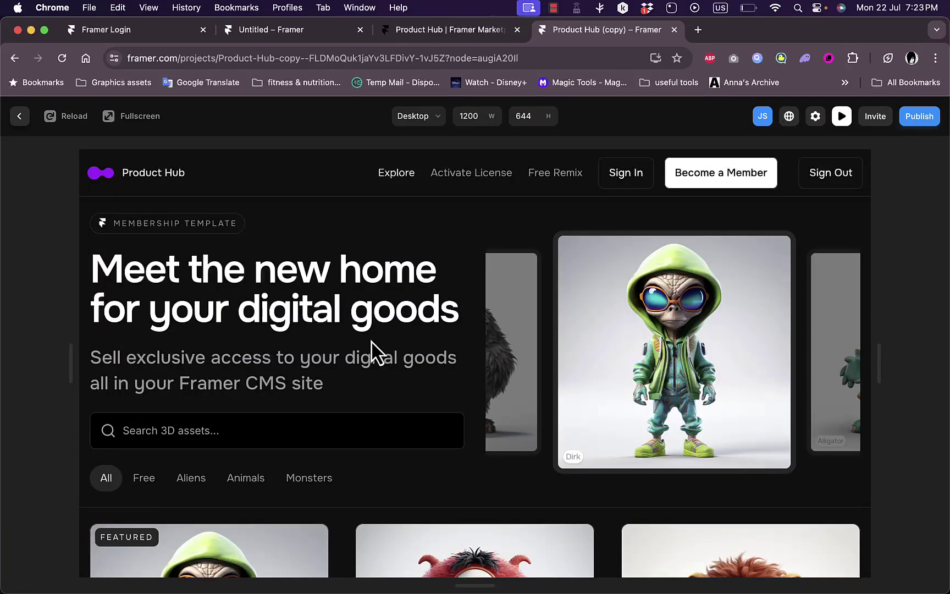
scroll(371, 341, "down", 10)
scroll(371, 341, "up", 10)
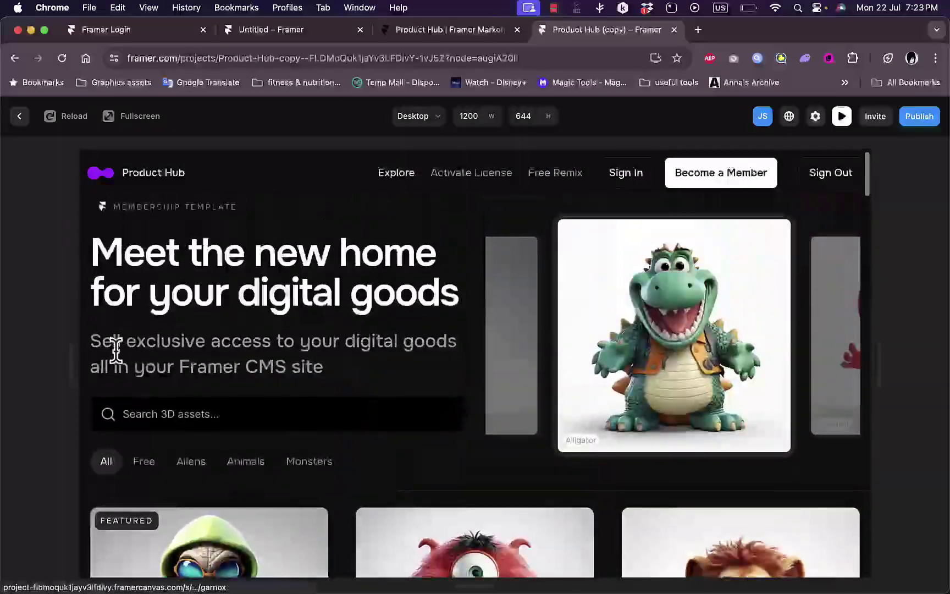
mouse_move(67, 360)
left_mouse_down()
mouse_move(32, 360)
mouse_move(81, 348)
mouse_move(117, 361)
mouse_move(75, 359)
left_mouse_up()
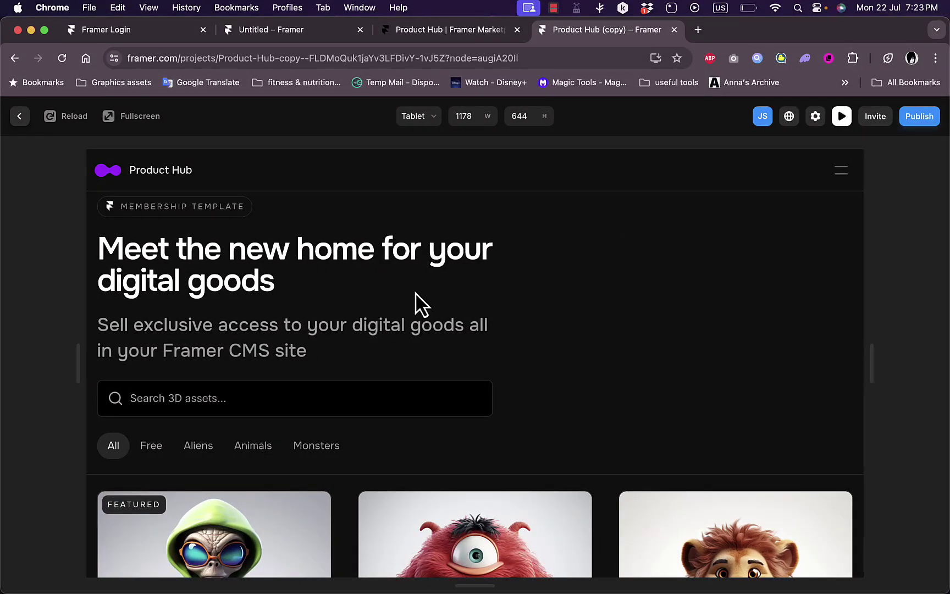
Return to the Product Hub (copy) project in the editor and scroll up to the hero.
left_click(675, 30)
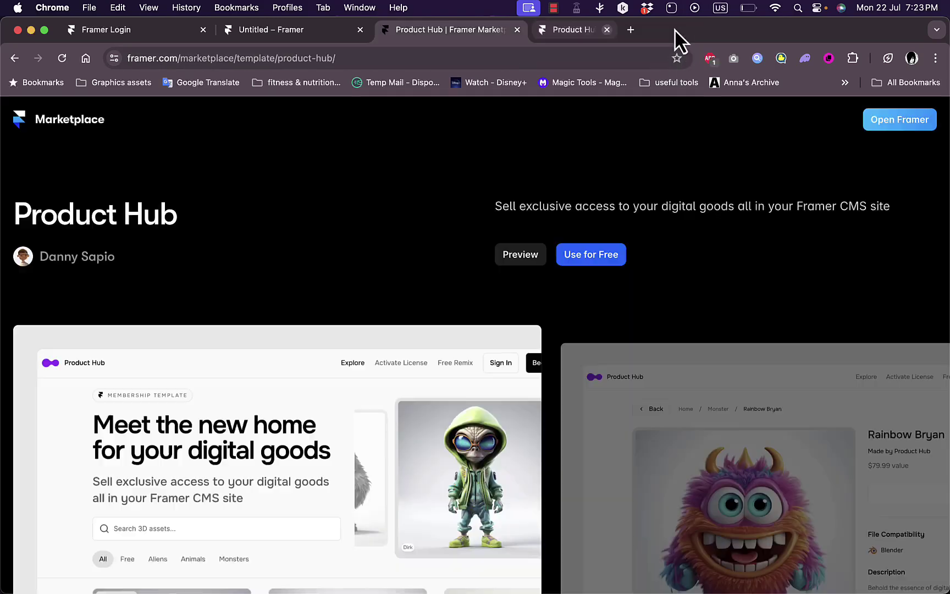
left_click(589, 255)
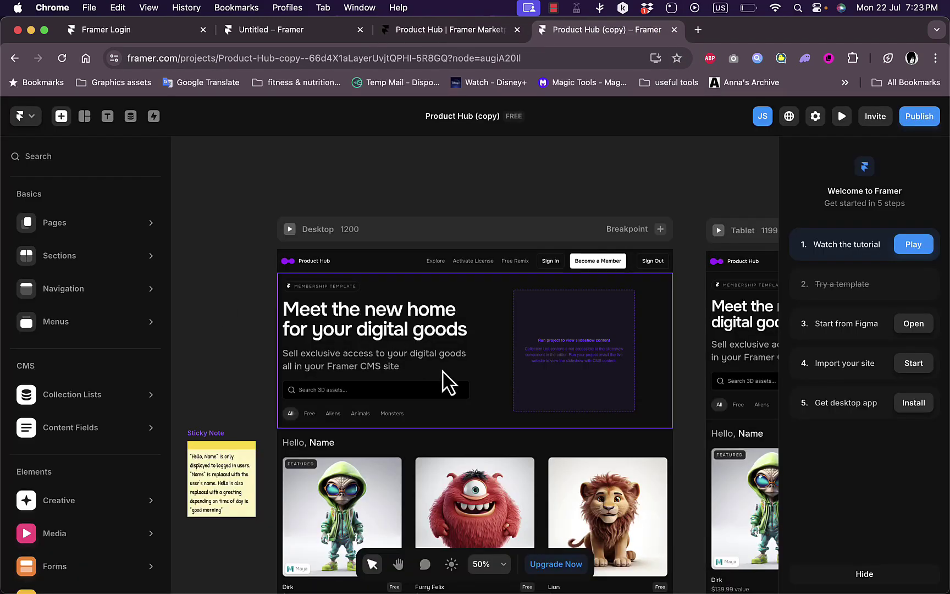
scroll(443, 369, "down", 3)
scroll(442, 371, "up", 2)
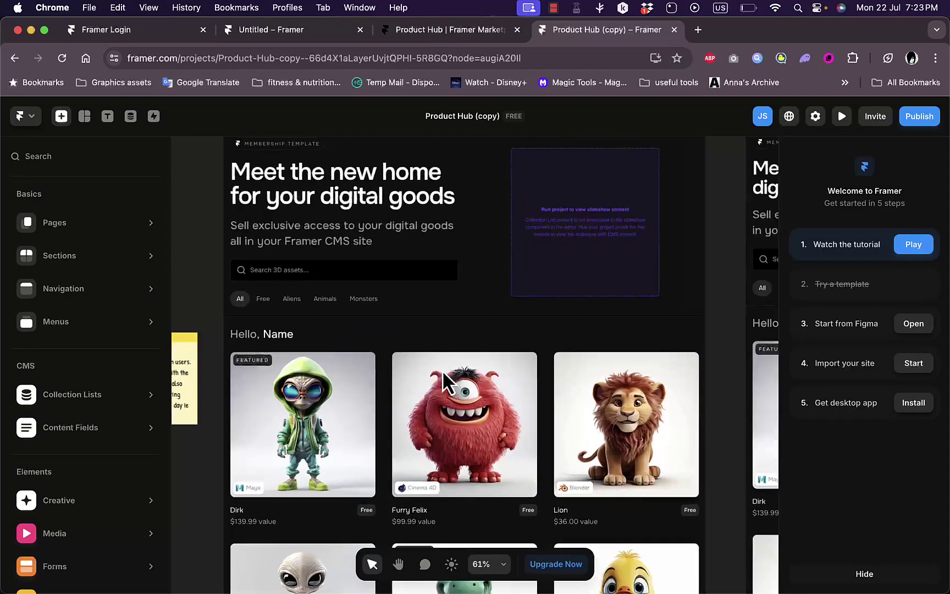
scroll(442, 371, "up", 4)
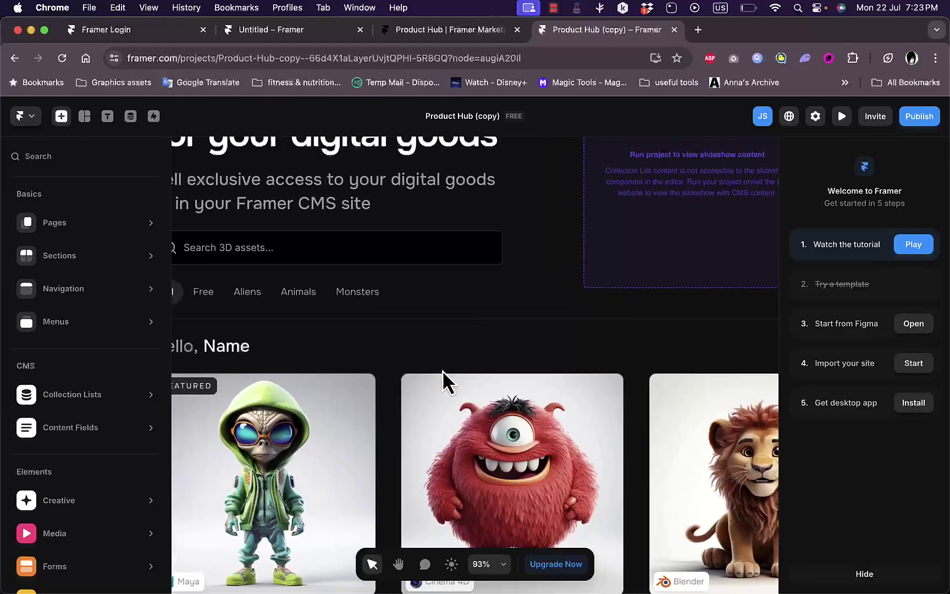
scroll(442, 370, "up", 3)
Enter the Utility /Hero component and select its 'Meet the new home for your digital goods' heading.
left_click(410, 272)
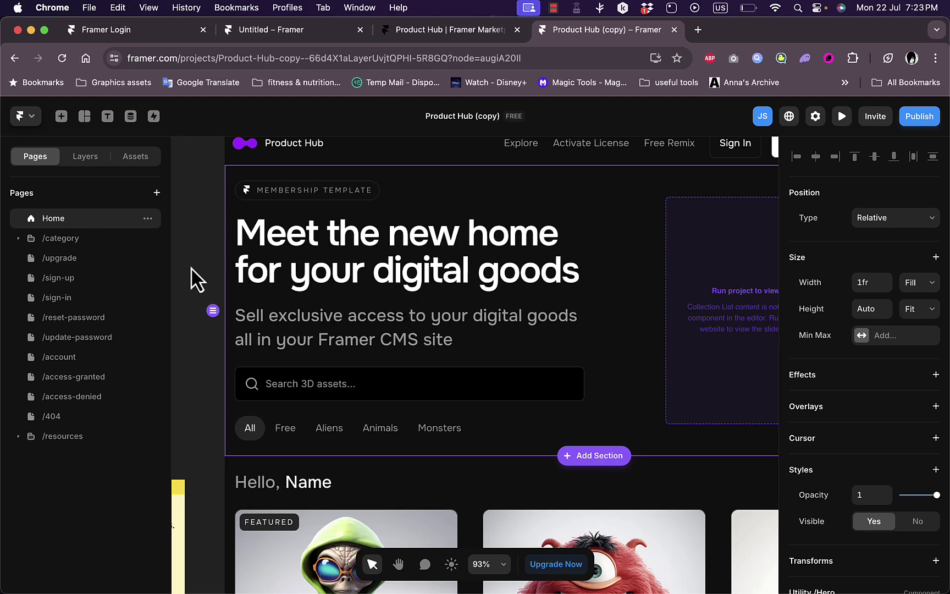
double_click(318, 311)
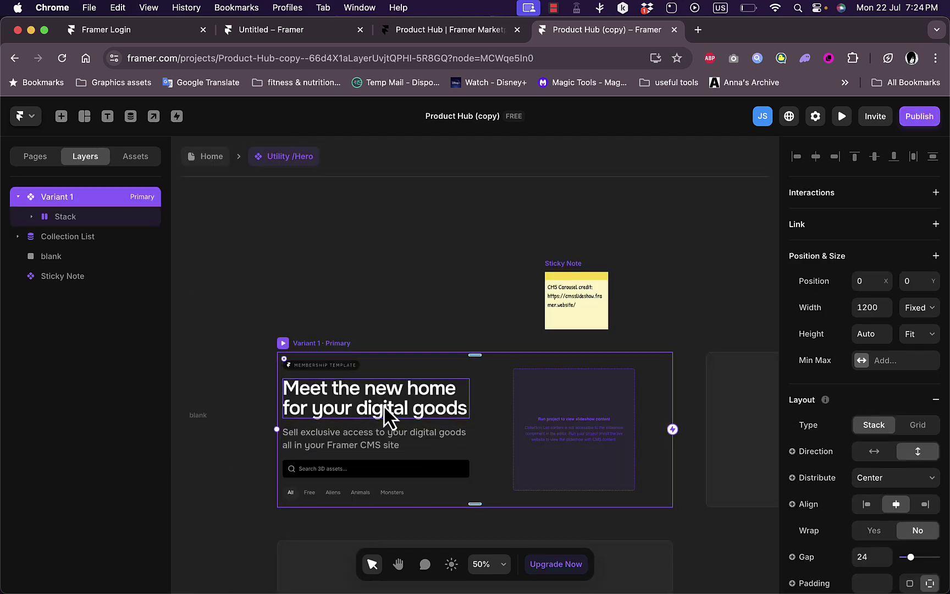
scroll(400, 385, "up", 5)
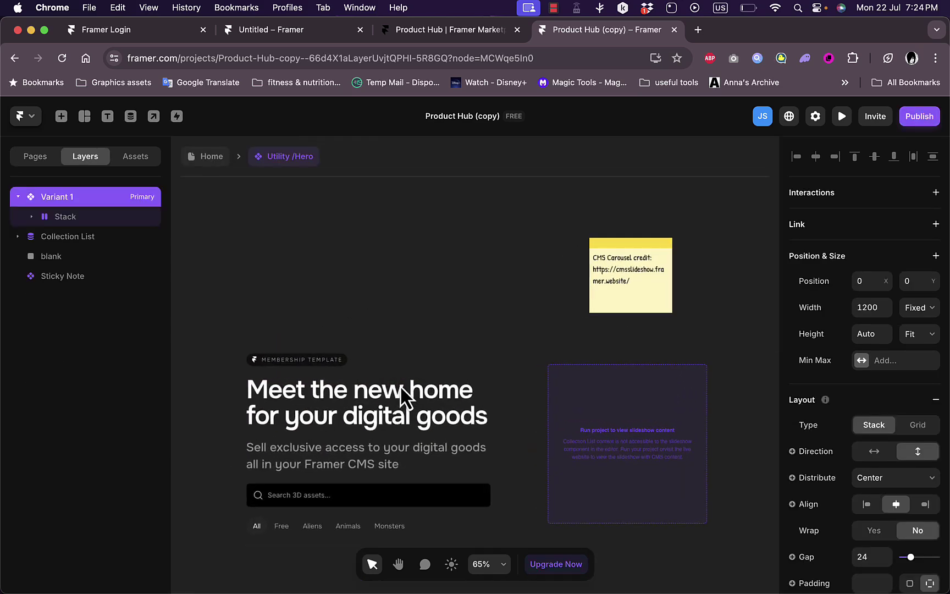
scroll(318, 240, "down", 2)
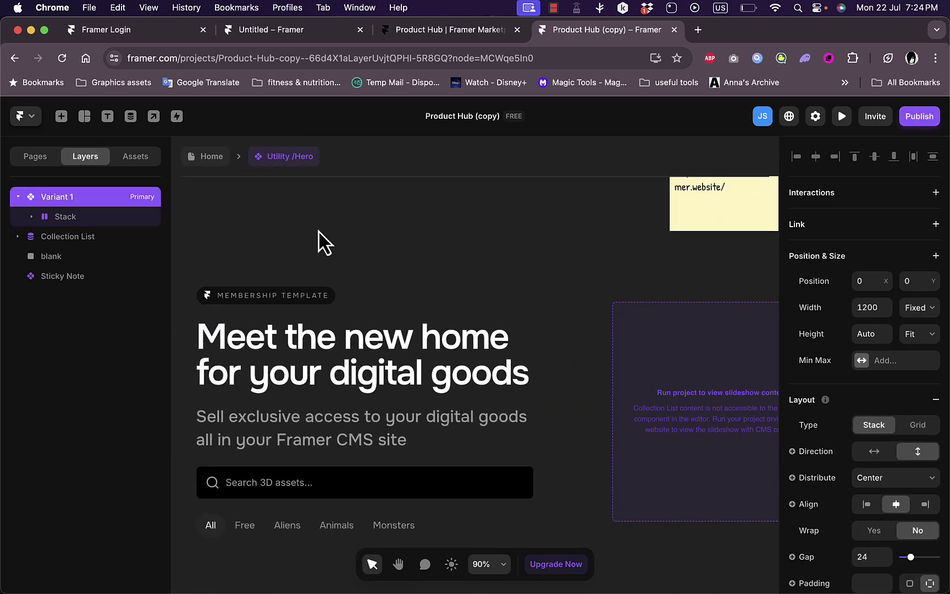
left_click(516, 377)
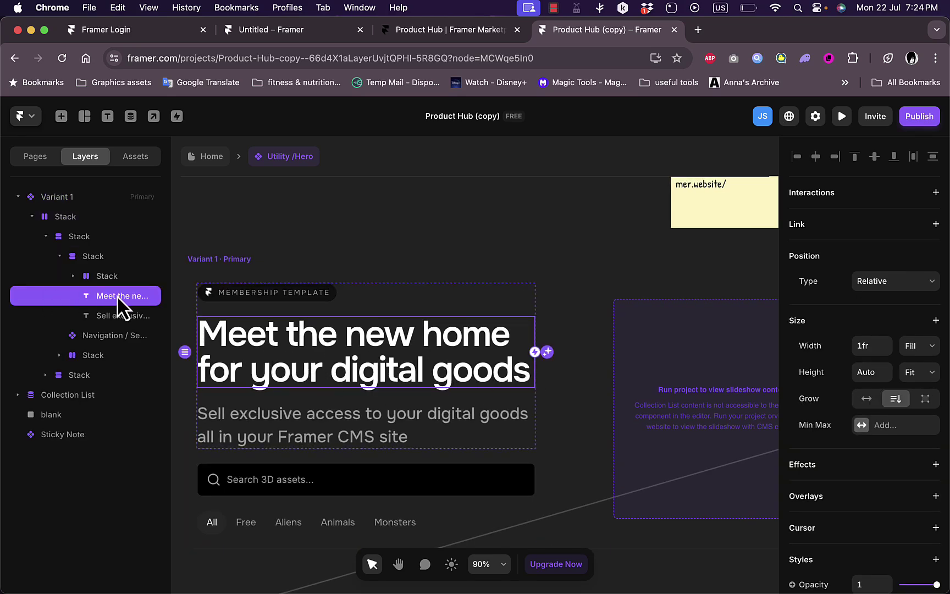
Replace the hero heading text with 'digital products'.
double_click(369, 354)
left_click_drag(520, 376, 211, 336)
type("di")
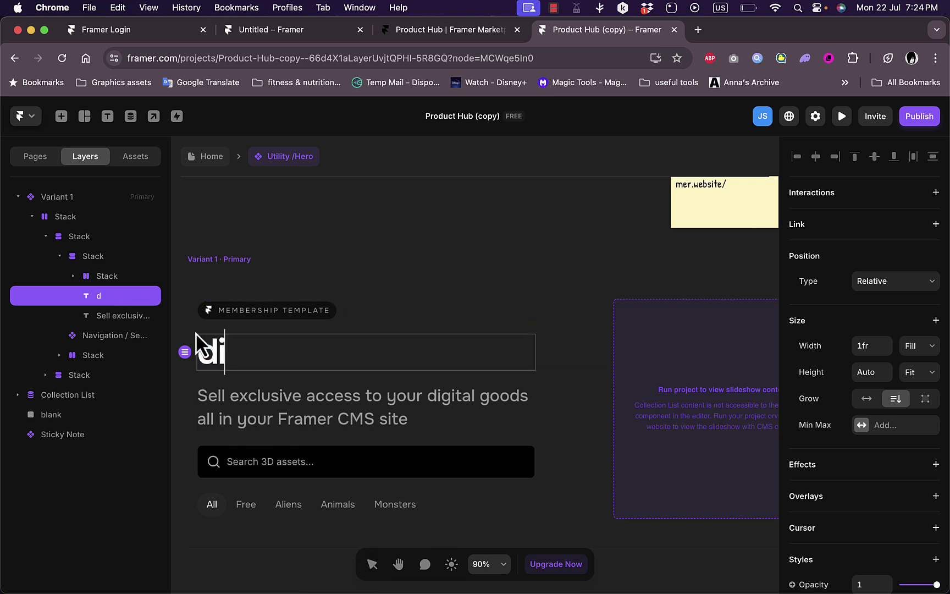
type("gital products")
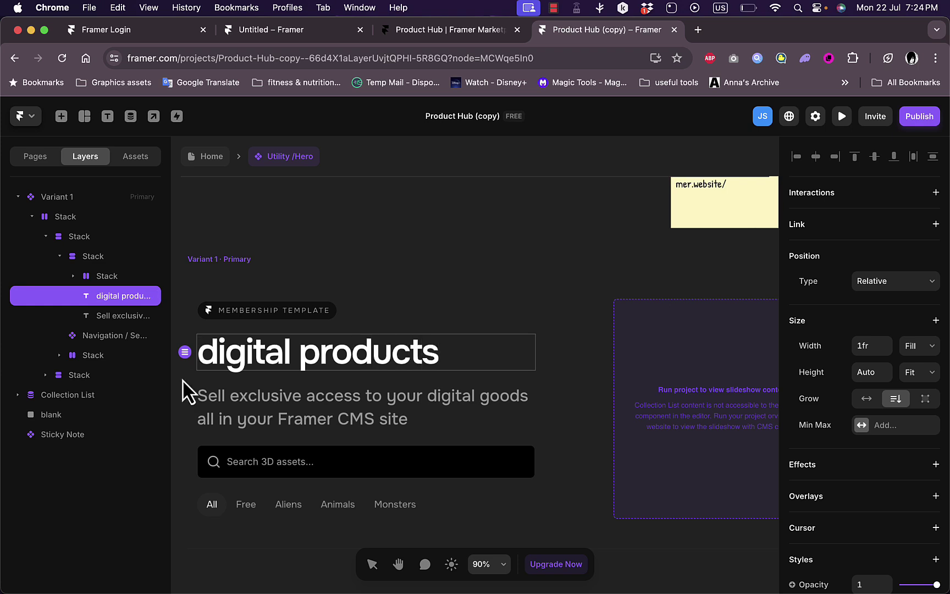
key("Escape")
Rewrite the subtitle beneath it as 'awsome digital products'.
left_click(405, 416)
double_click(405, 417)
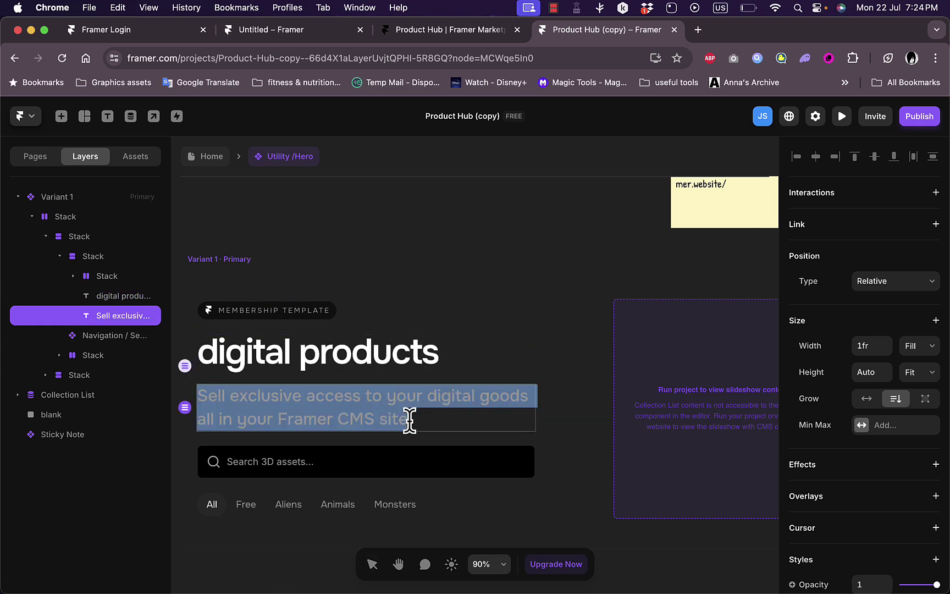
type("awsome digital products")
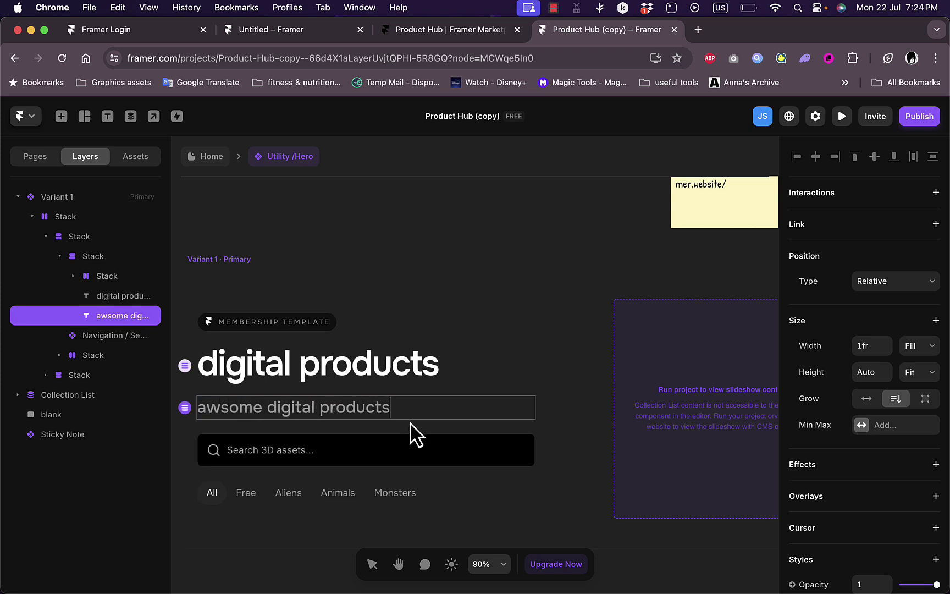
key("Escape")
scroll(339, 322, "down", 5)
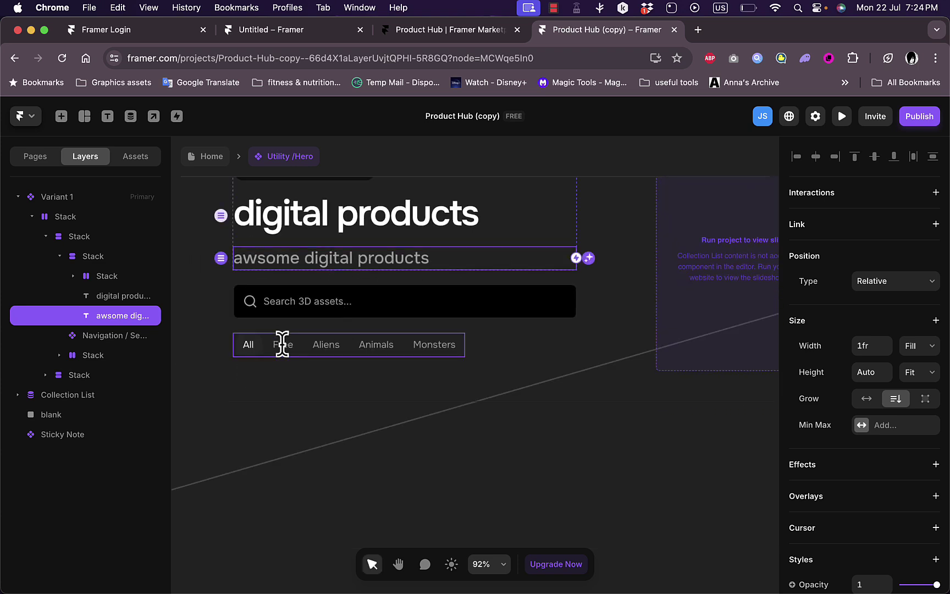
left_click(282, 344)
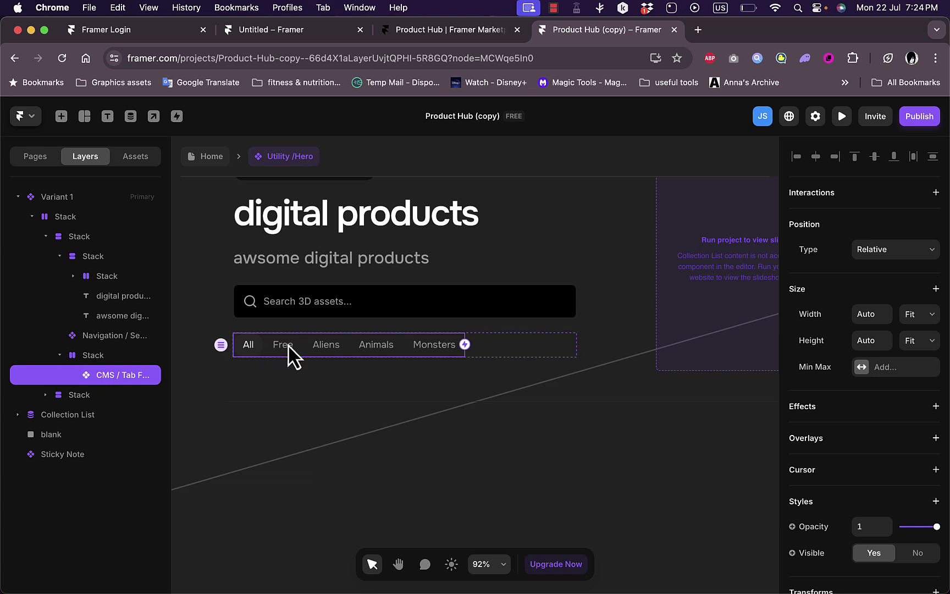
Open the Tab Filter component and move the Free filter tag after the Aliens tag.
double_click(450, 350)
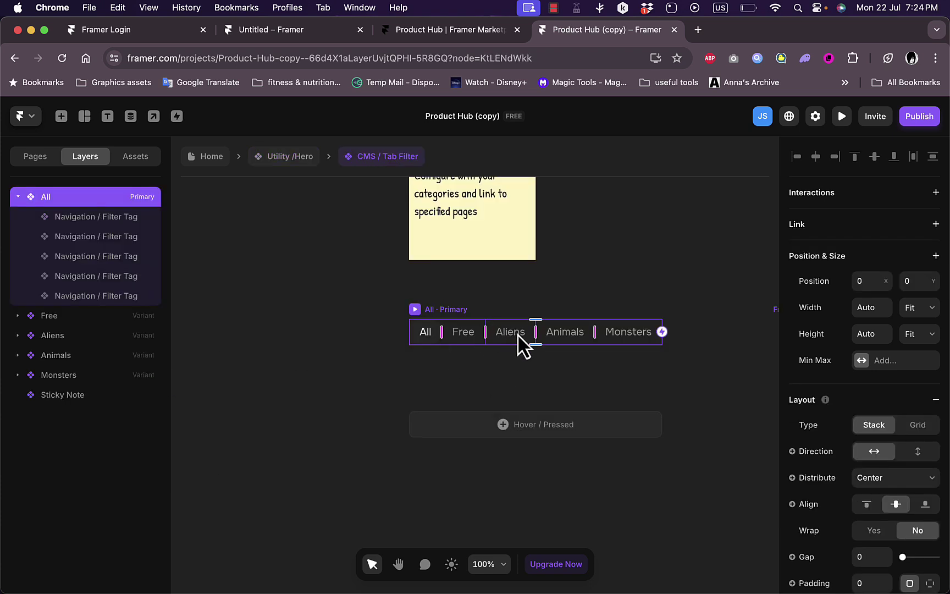
left_click(517, 334)
left_click(426, 336)
left_click(464, 336)
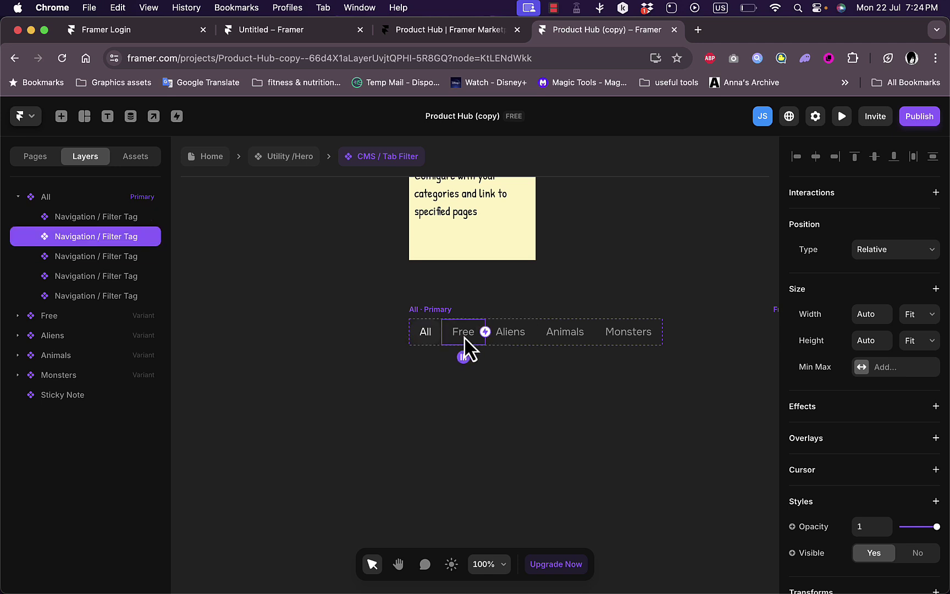
left_click(427, 341)
left_click(464, 335)
left_click_drag(464, 357, 496, 352)
left_click(506, 327)
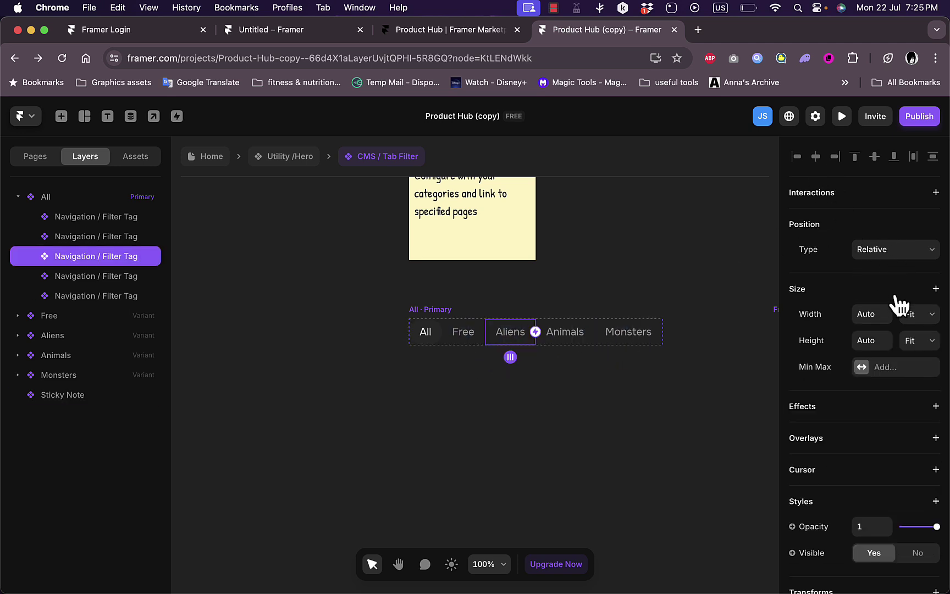
Inspect the Free and Aliens variants, fit all variants in view, and return to Home.
scroll(873, 318, "down", 4)
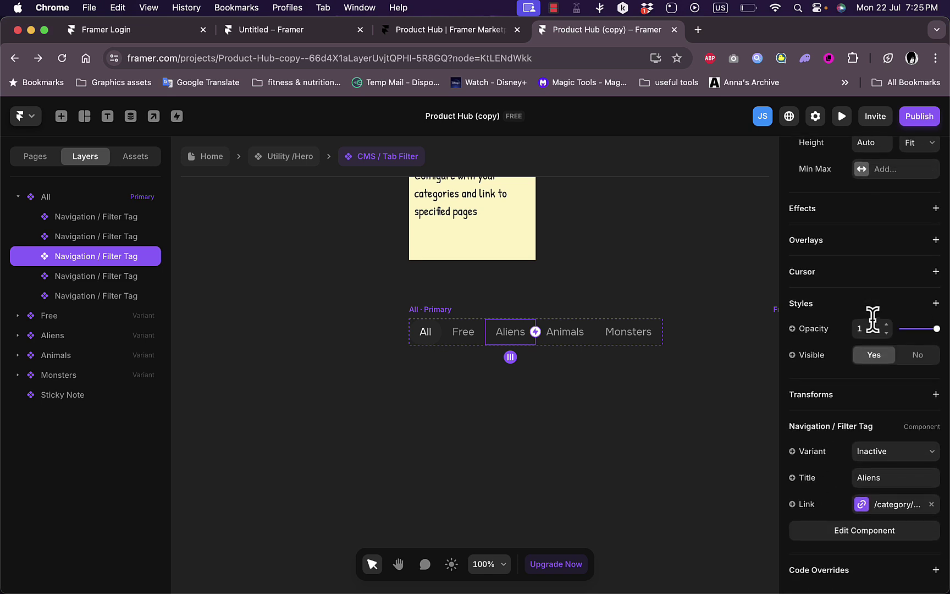
scroll(872, 318, "up", 1)
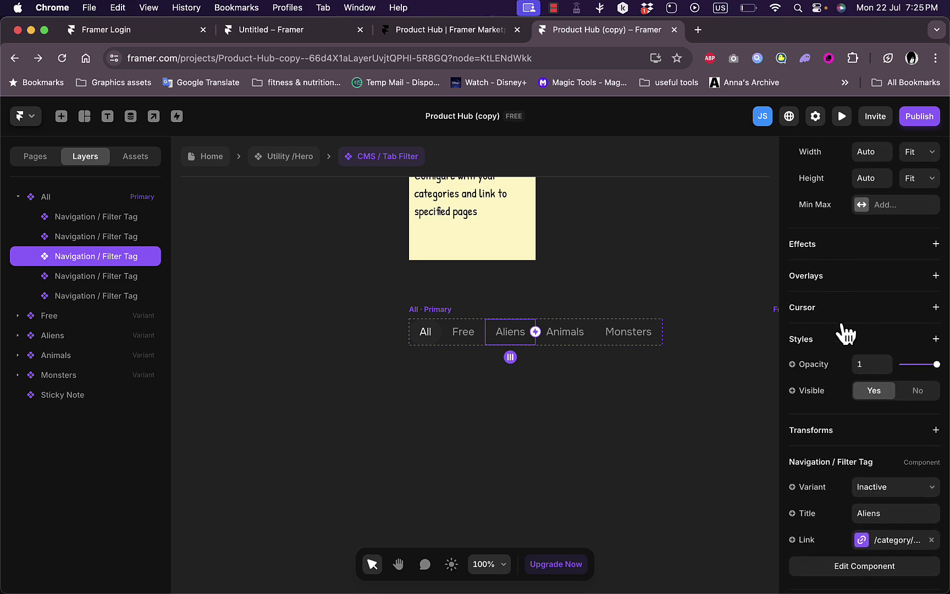
left_click(54, 321)
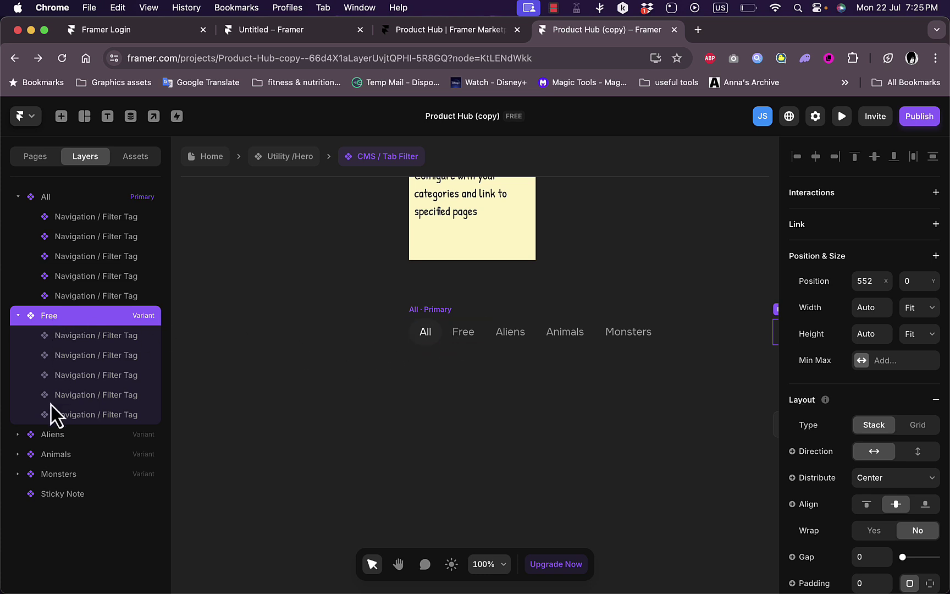
left_click(49, 435)
scroll(74, 467, "down", 1)
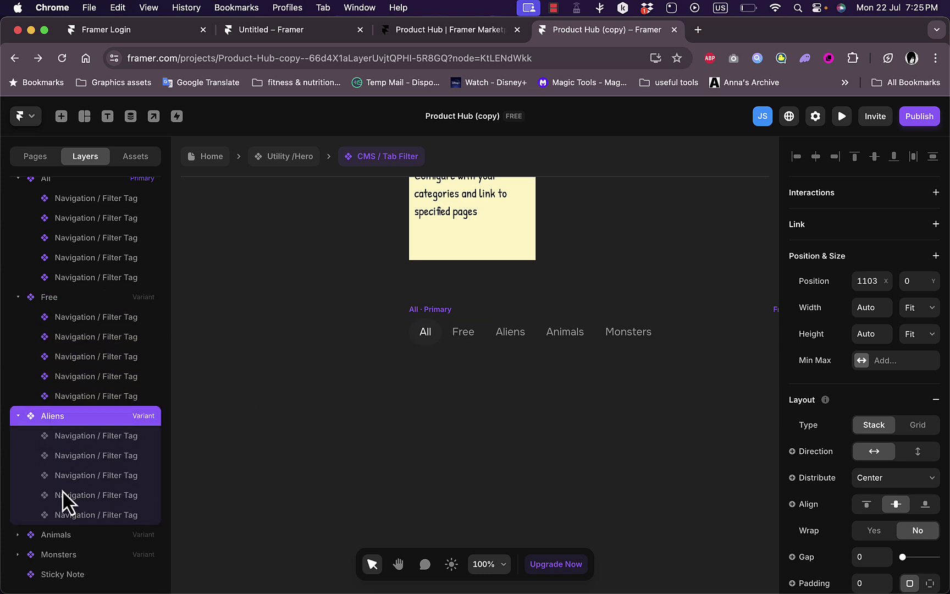
key("shift+1")
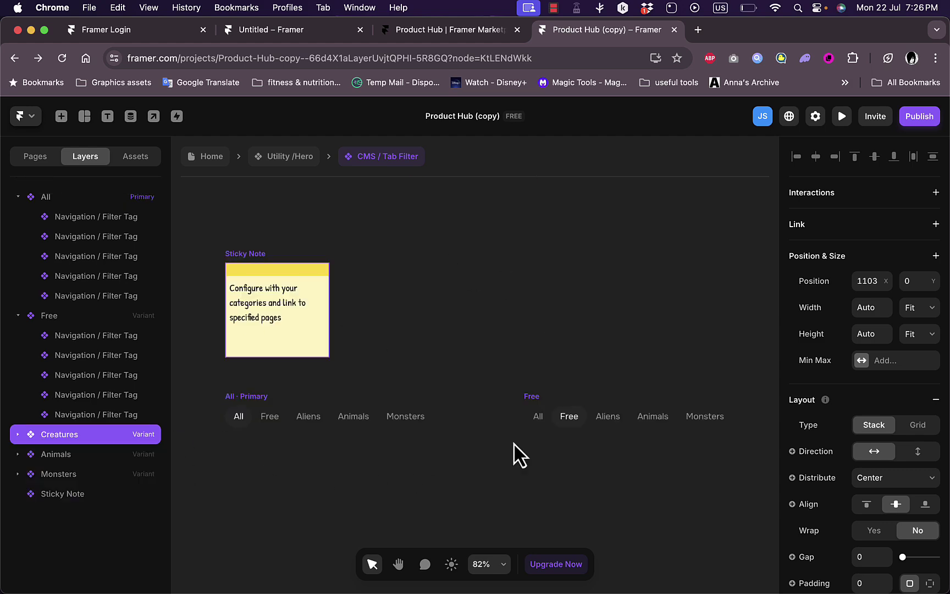
left_click(204, 156)
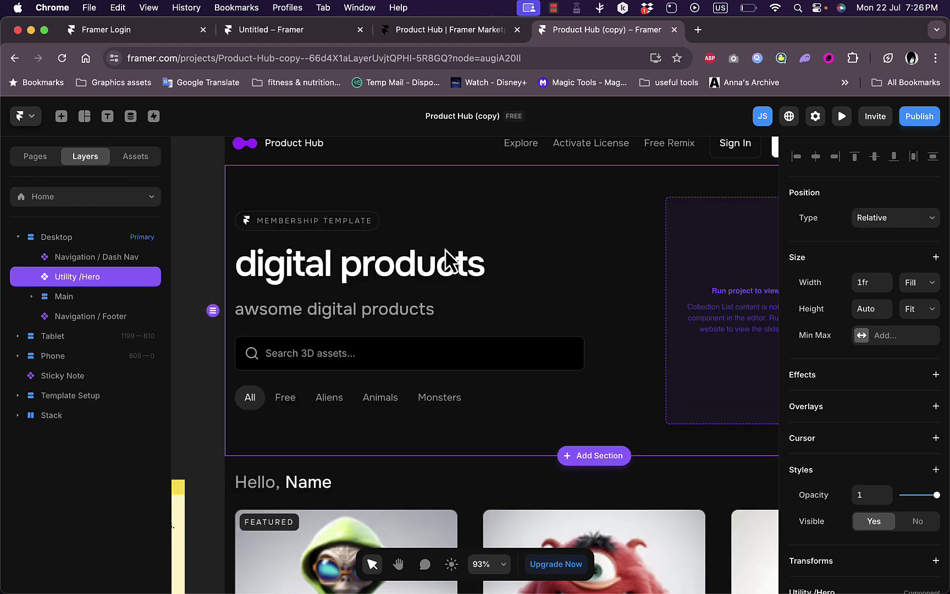
Inspect the Desktop, Tablet (nav bar, hero, Main) and Phone breakpoints, then show the Pages list.
scroll(435, 468, "down", 3)
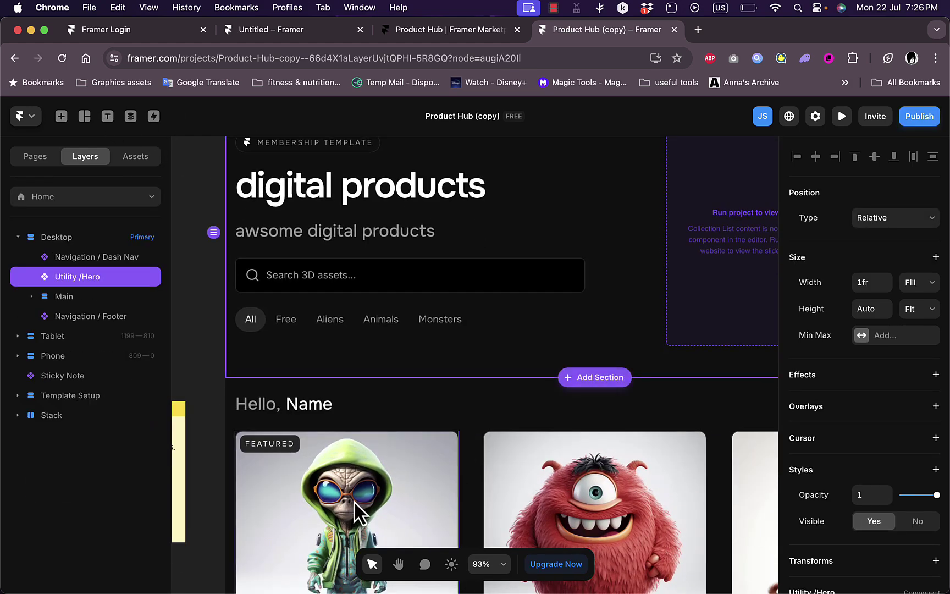
left_click(55, 242)
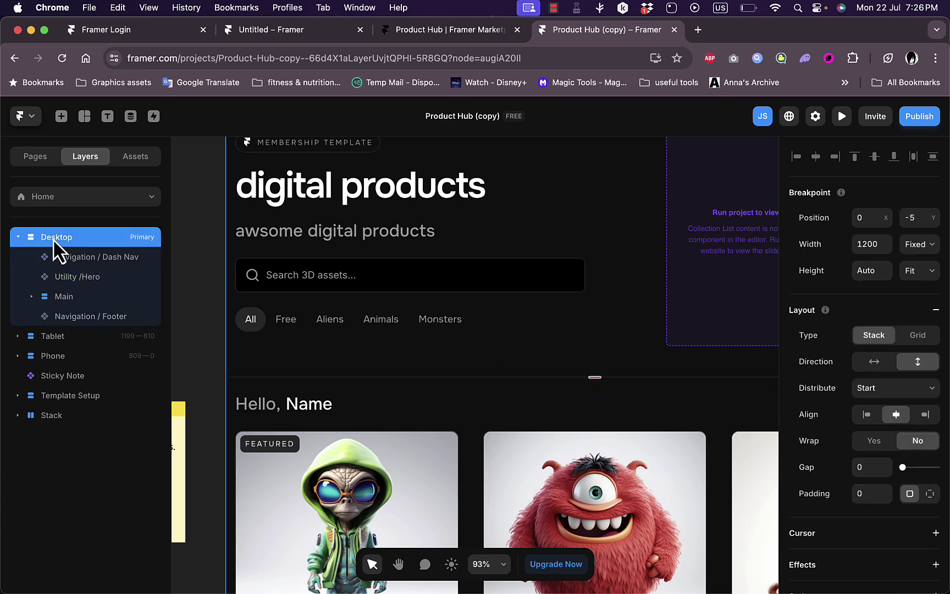
left_click(52, 337)
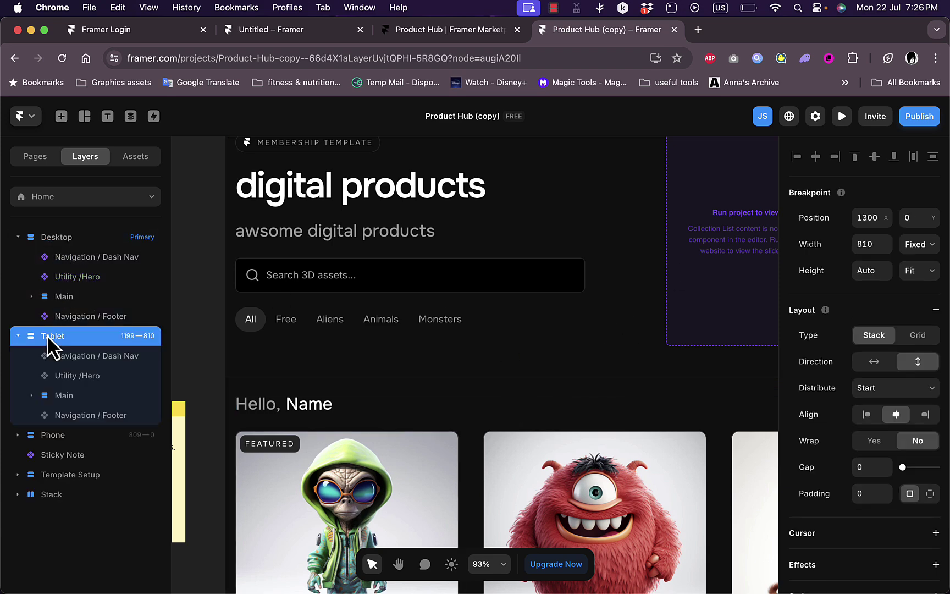
left_click(78, 358)
left_click(74, 381)
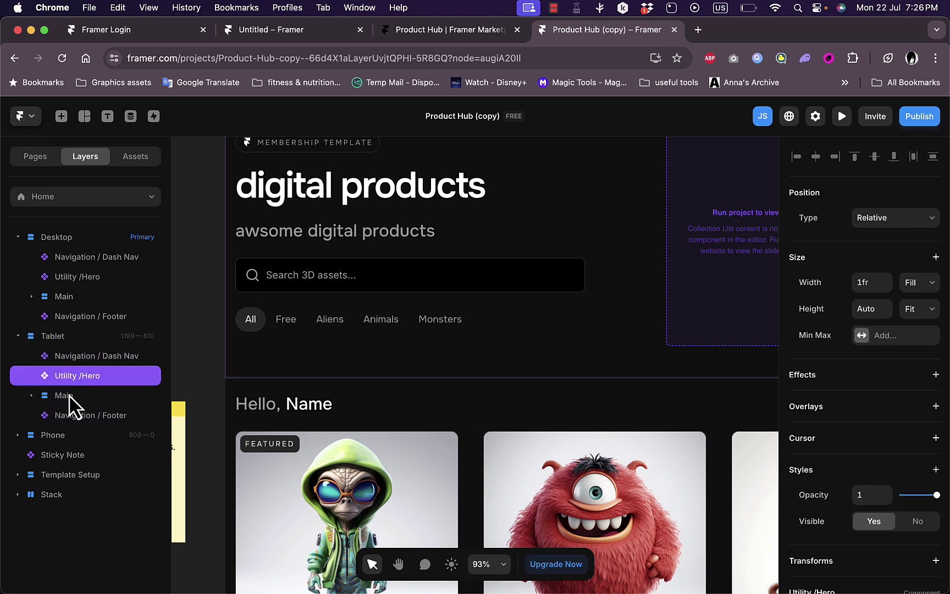
left_click(69, 395)
left_click(55, 475)
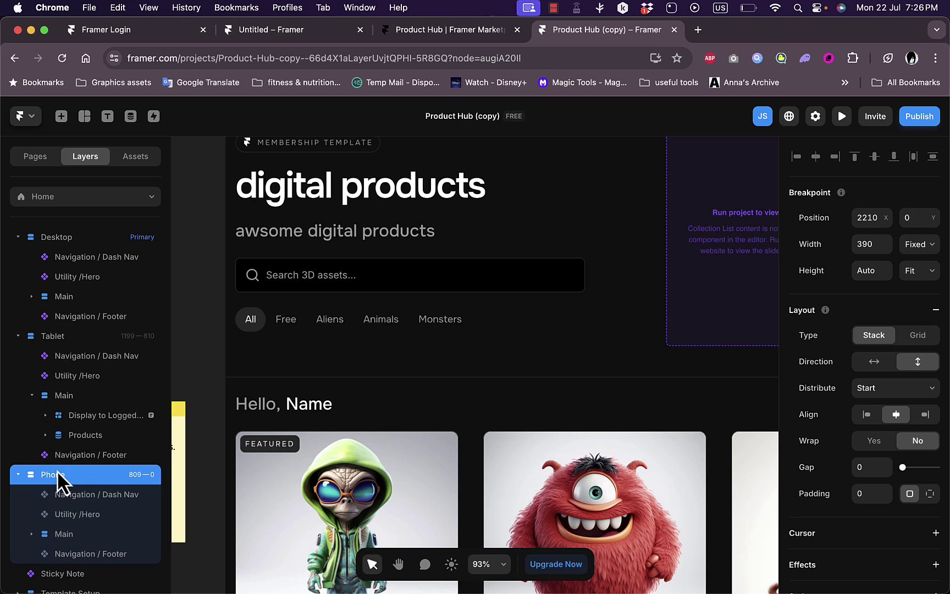
left_click(36, 157)
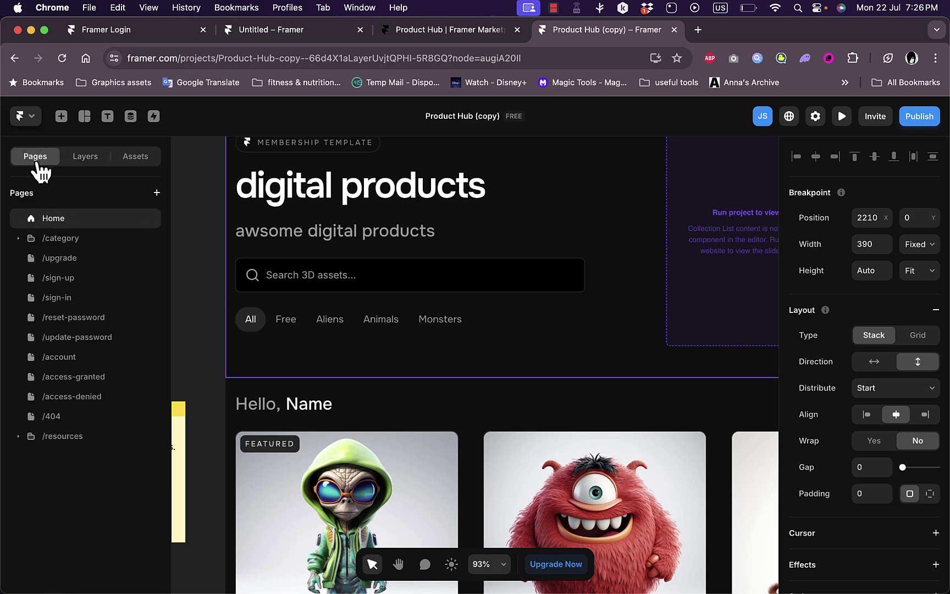
Browse the project's Assets and expand the Project > Button component folder.
left_click(132, 157)
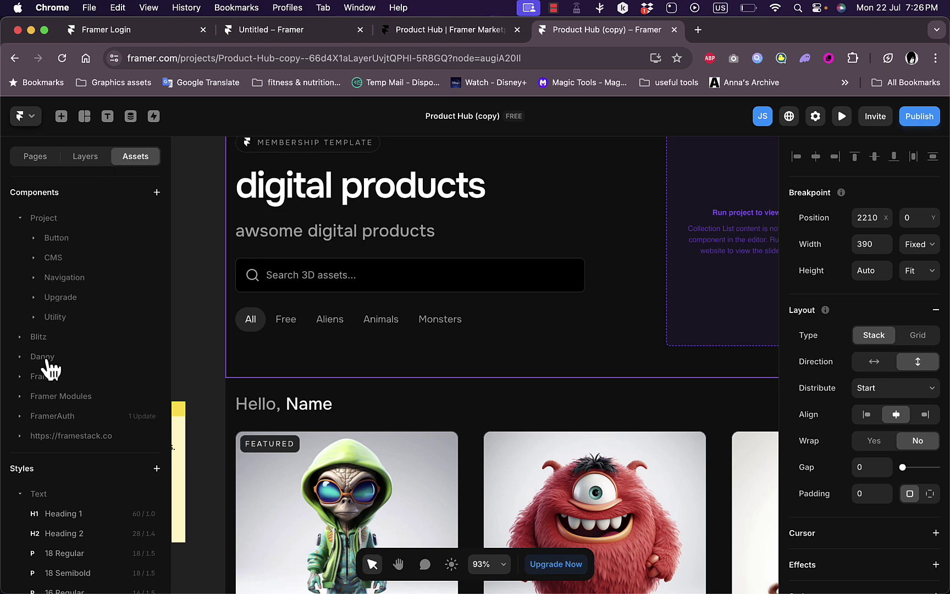
scroll(95, 357, "down", 8)
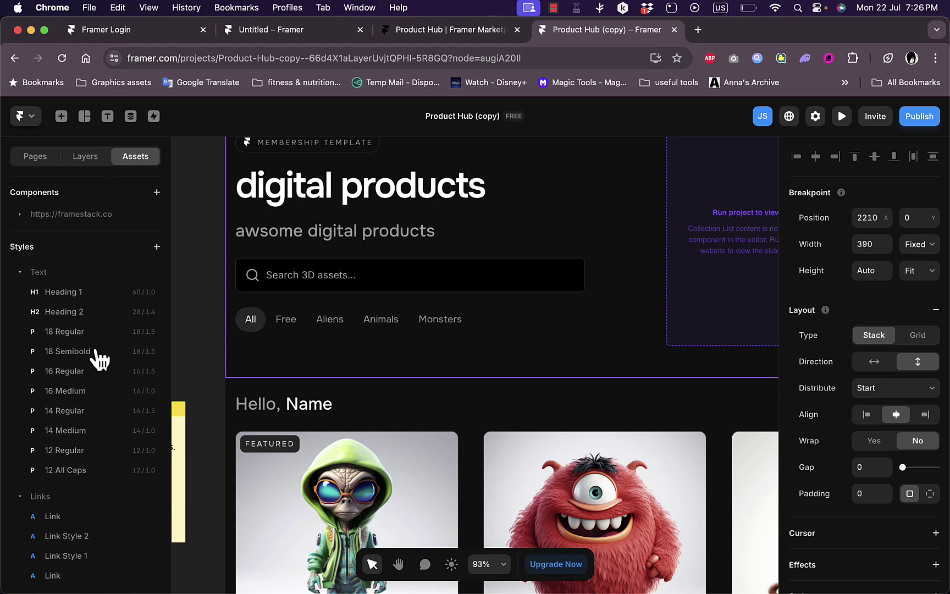
scroll(86, 229, "up", 3)
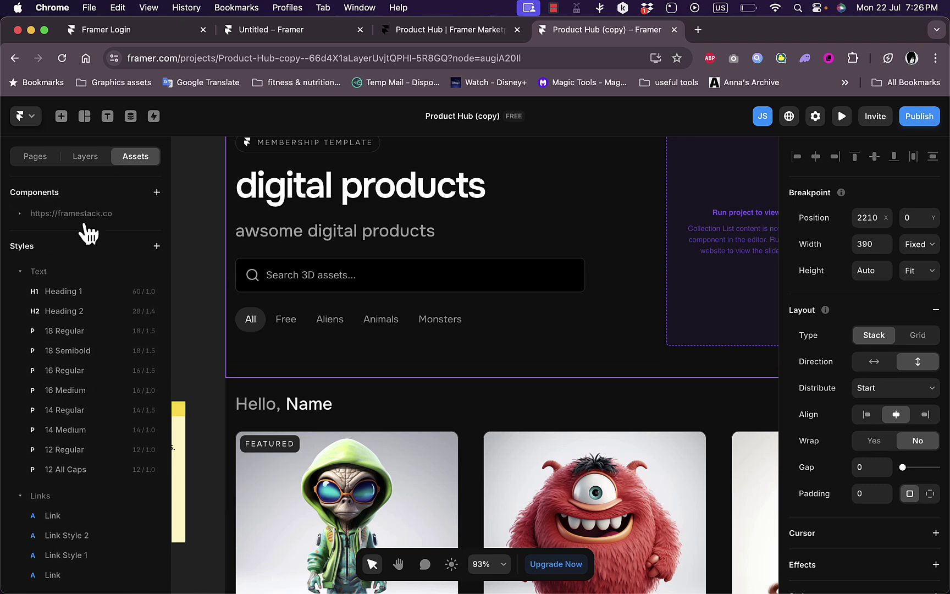
scroll(74, 397, "up", 8)
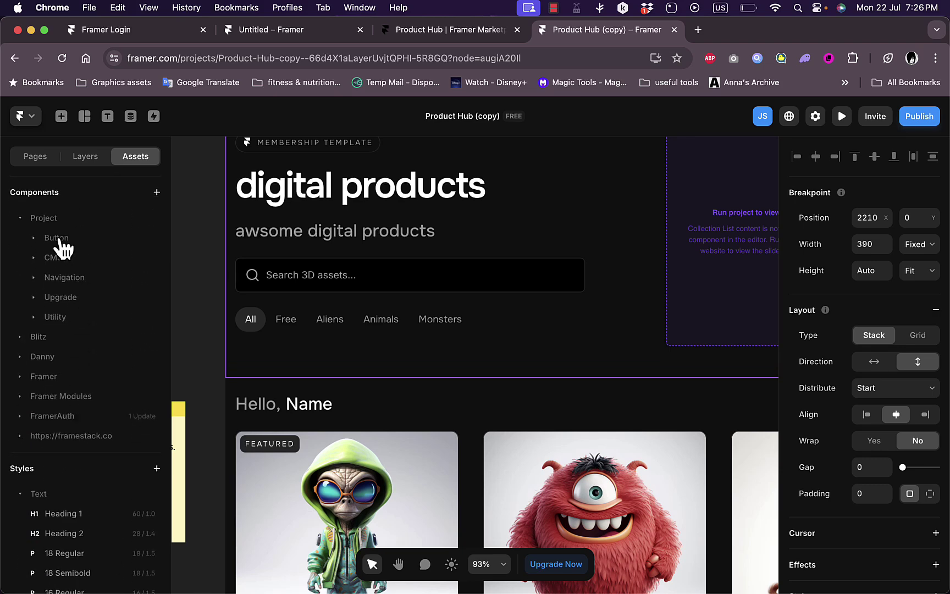
left_click(61, 240)
left_click(50, 222)
left_click(51, 223)
left_click(51, 223)
left_click(51, 223)
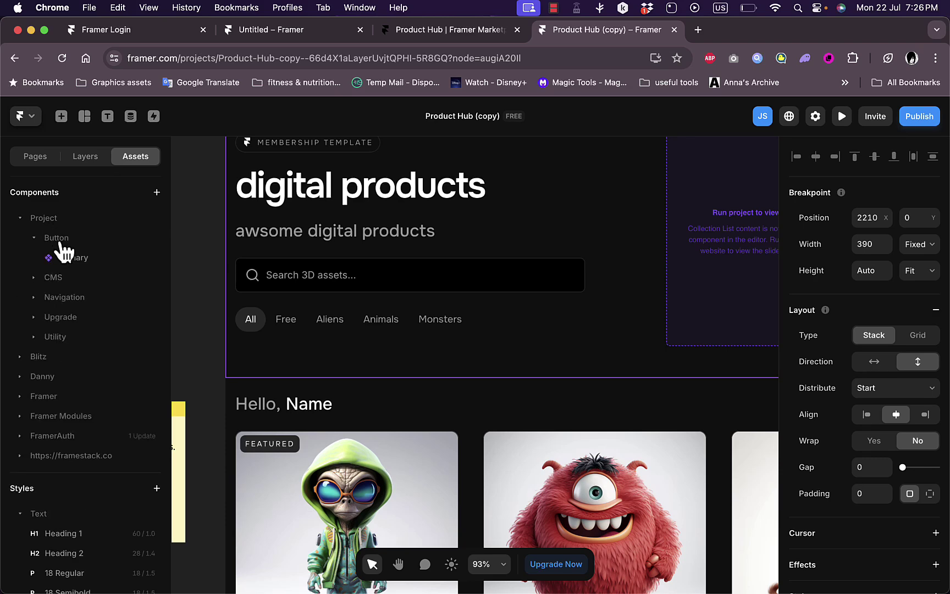
Open the Primary button component to view its 'Become a Member' variants, then return to Pages.
left_click(67, 256)
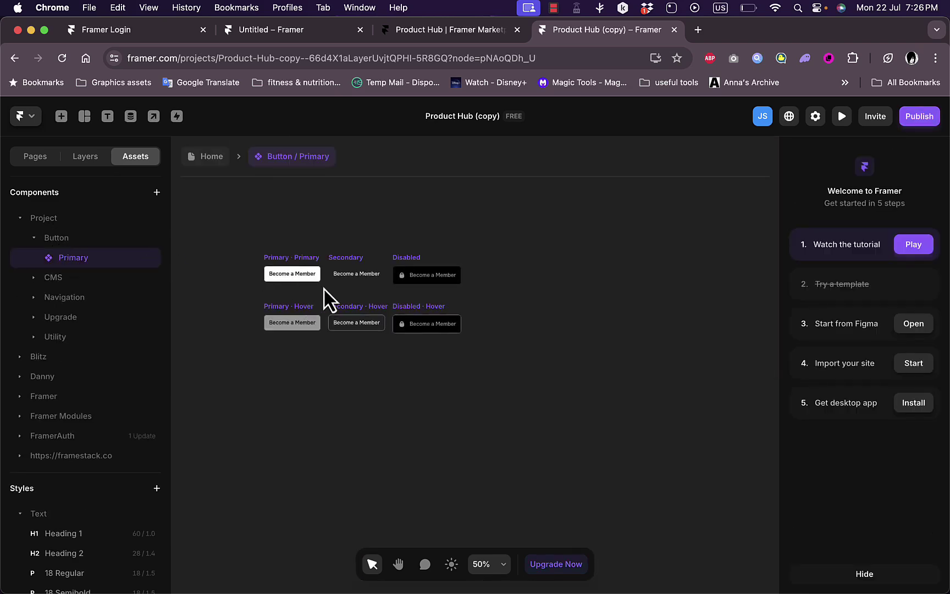
scroll(326, 289, "up", 5)
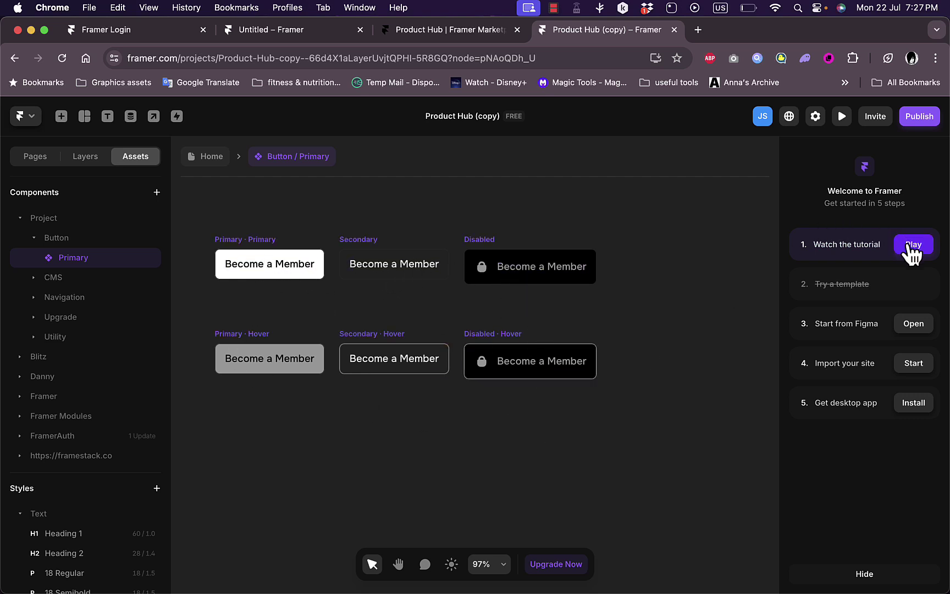
left_click(34, 160)
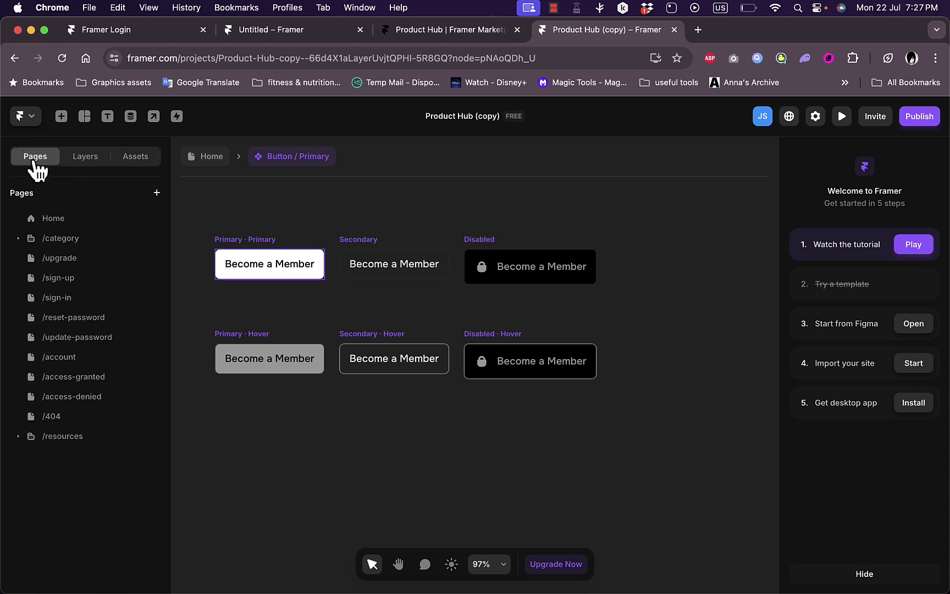
Bring the Home page back onto the canvas and look it over.
left_click(51, 220)
scroll(319, 404, "down", 10)
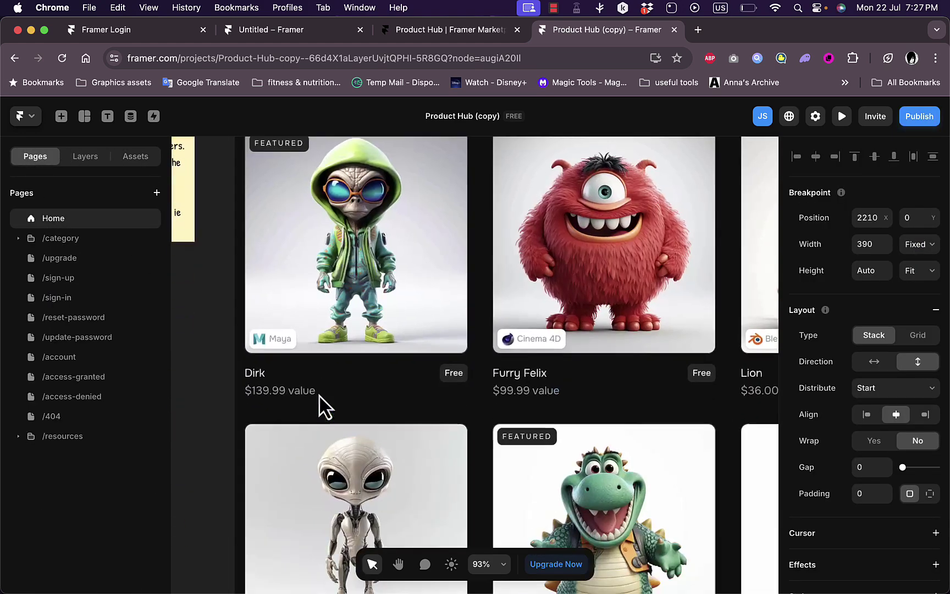
scroll(322, 407, "right", 2)
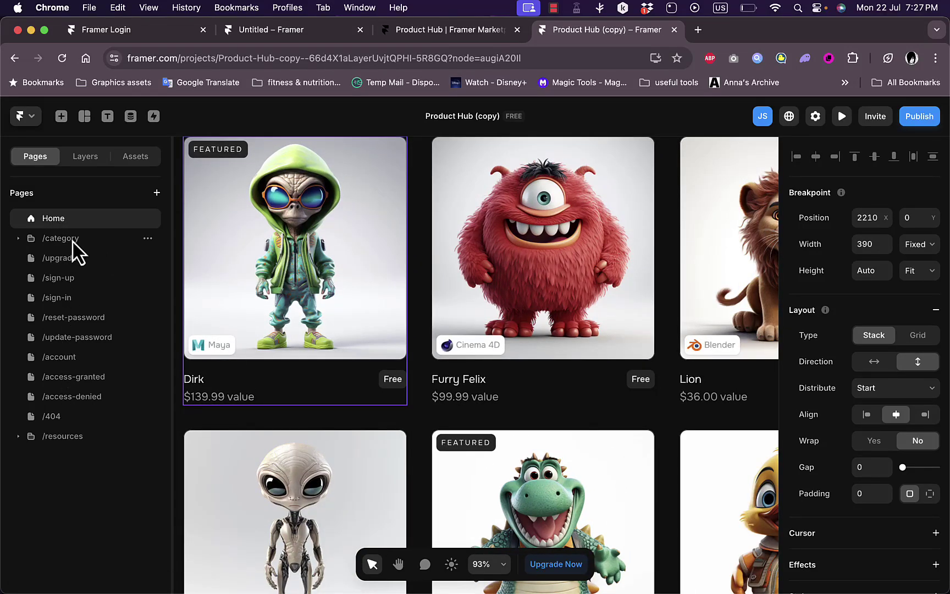
View the /free, /aliens, /animals and /monsters category pages, then go back to Home.
left_click(35, 241)
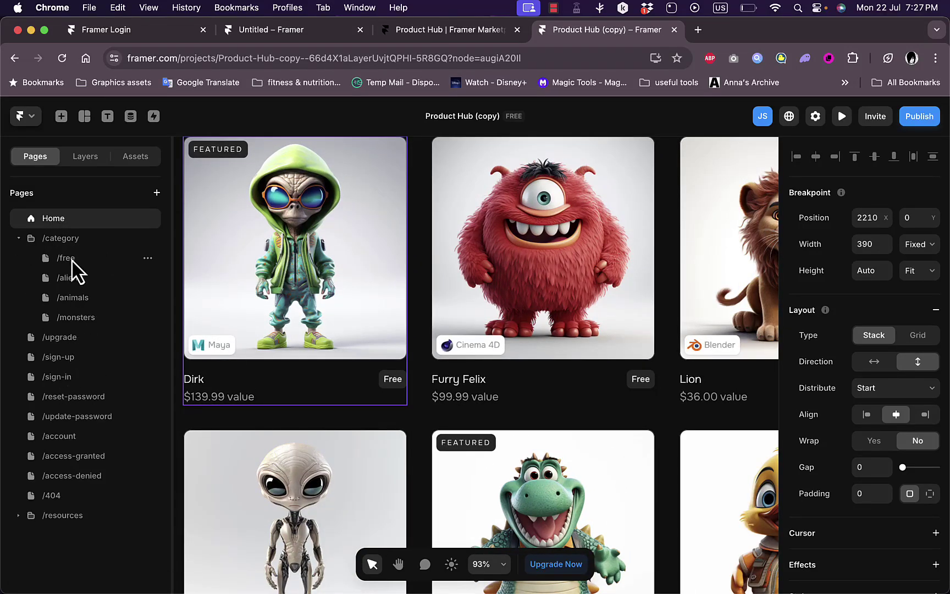
left_click(72, 260)
left_click(73, 278)
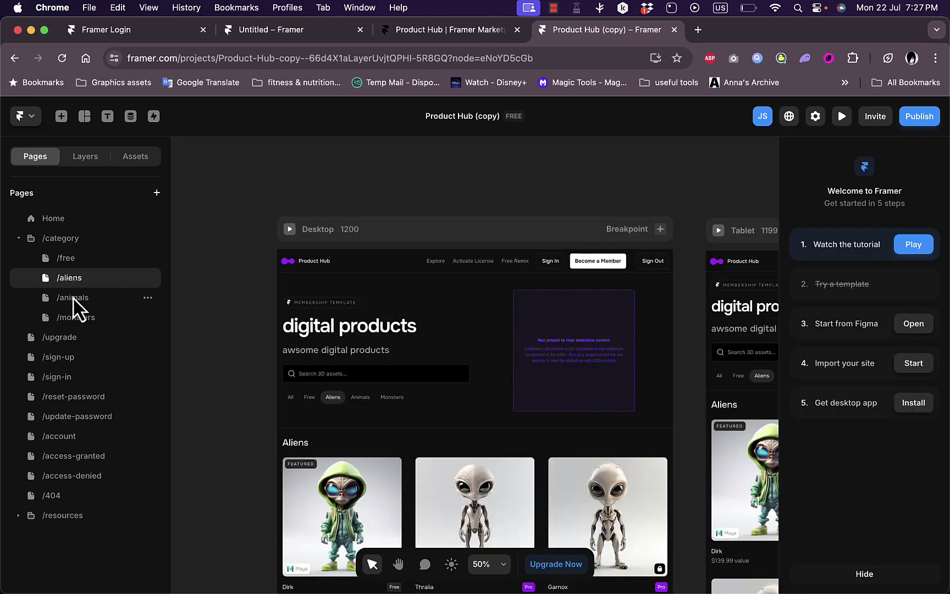
left_click(74, 297)
left_click(75, 318)
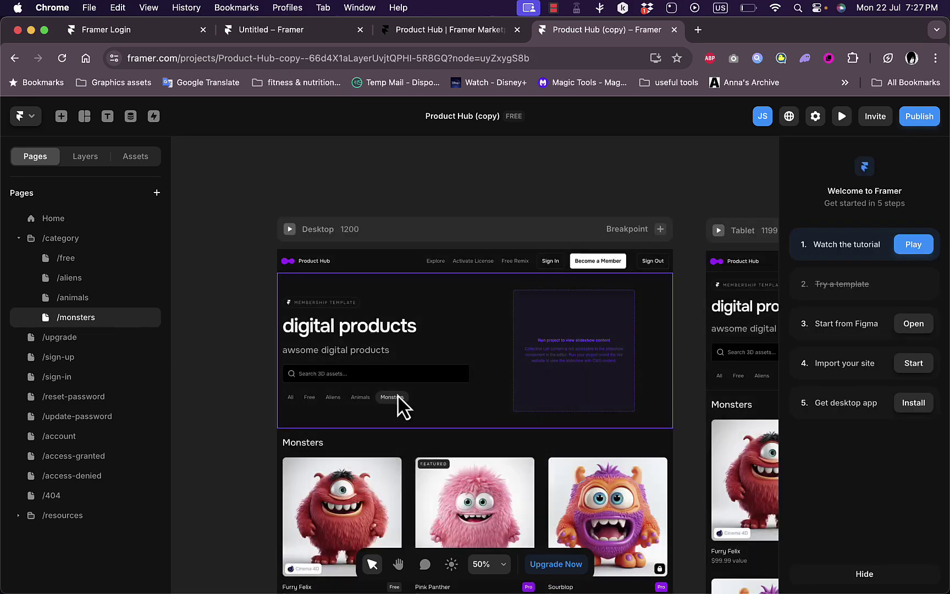
scroll(399, 401, "down", 5)
left_click(412, 311)
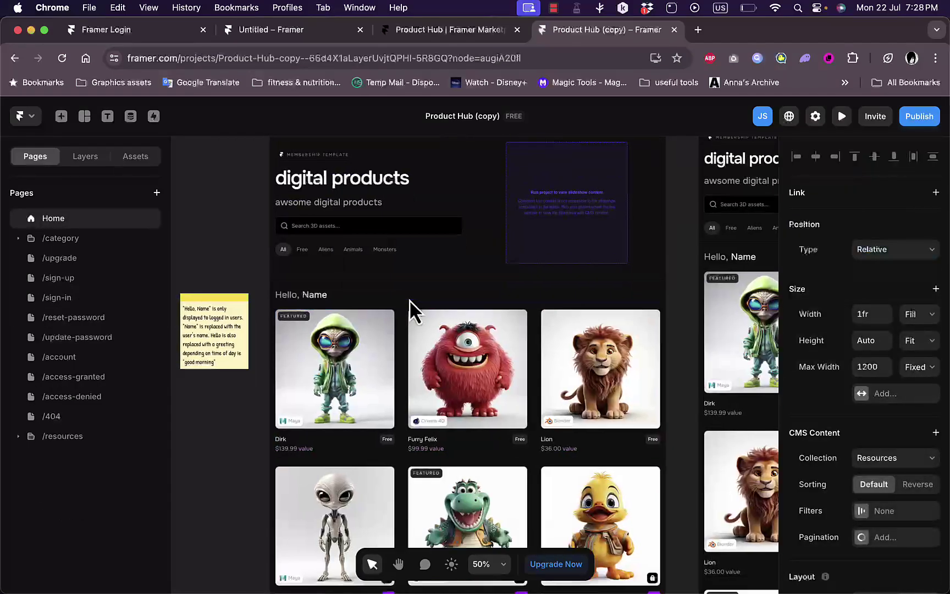
scroll(409, 299, "down", 6)
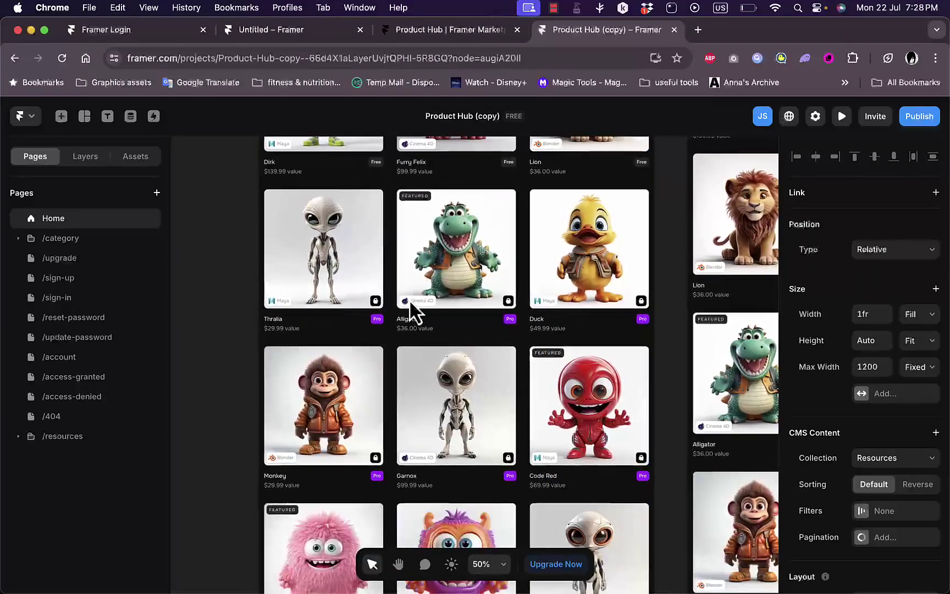
scroll(409, 299, "up", 3)
scroll(367, 381, "up", 1)
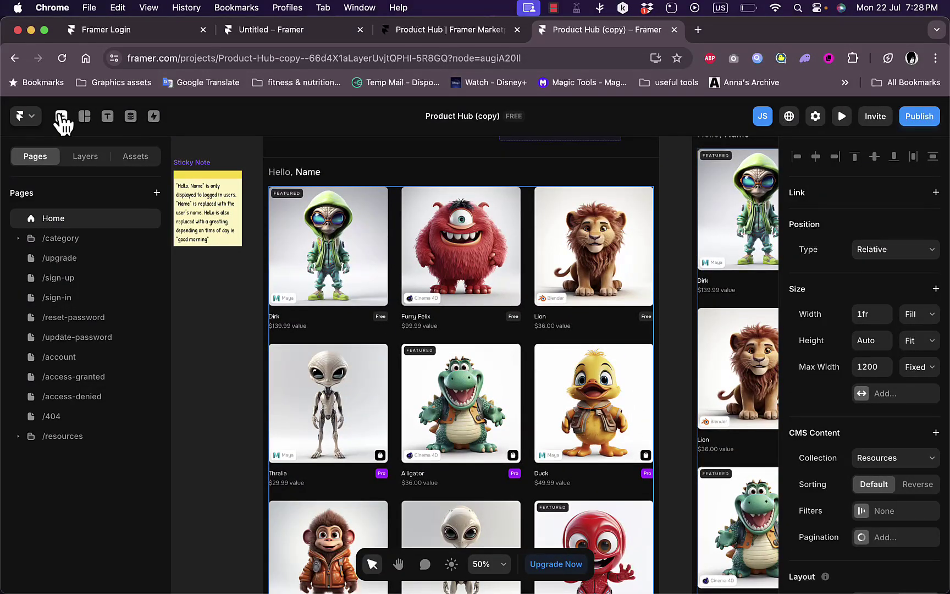
Open the Resources CMS collection and the Monkey item's editor, reviewing its fields.
left_click(131, 117)
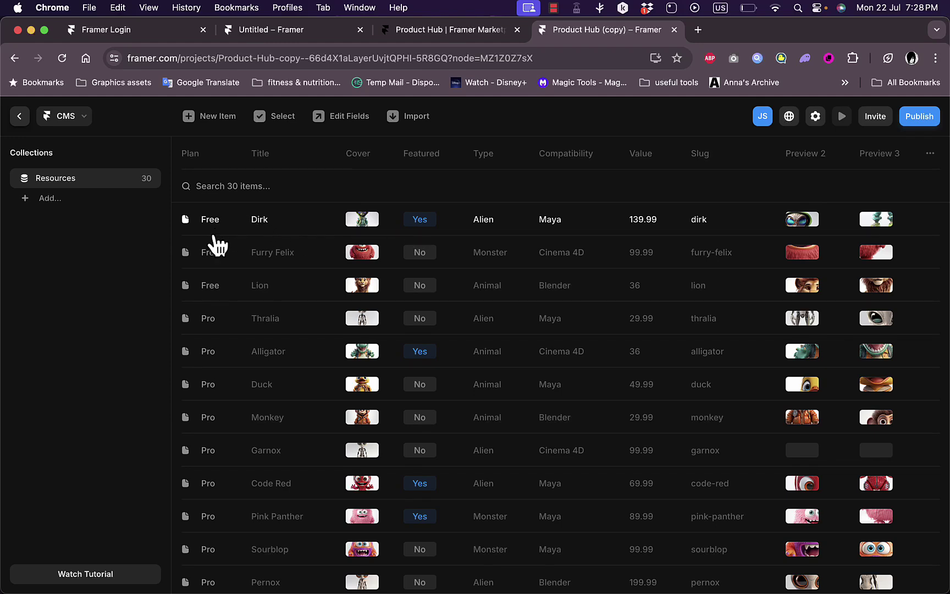
scroll(220, 445, "down", 5)
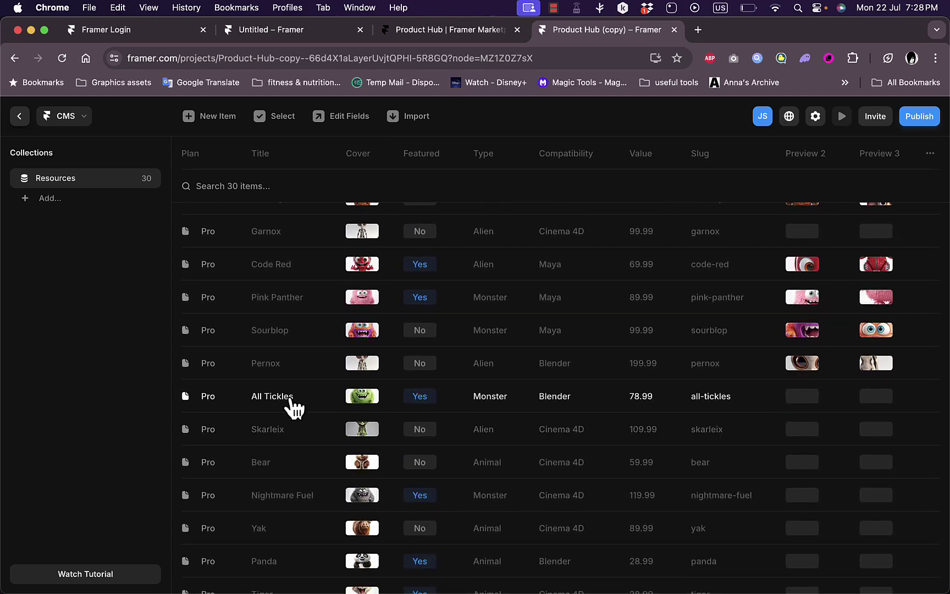
scroll(276, 398, "up", 2)
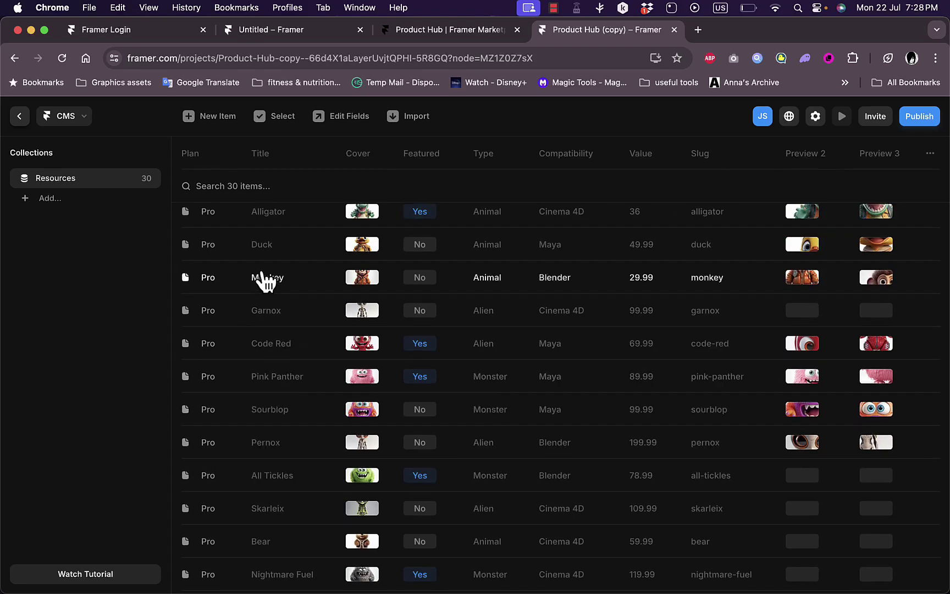
left_click(267, 281)
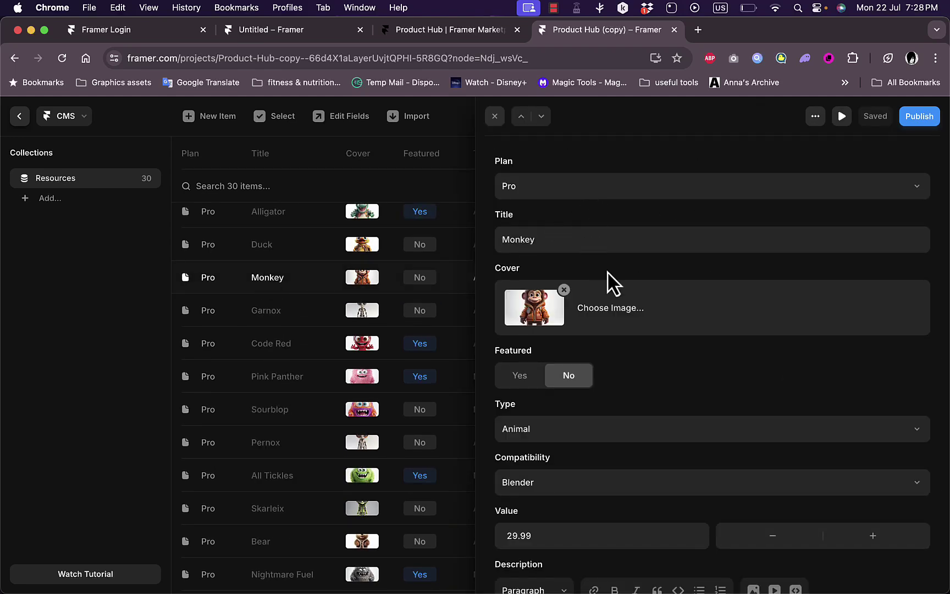
scroll(648, 332, "down", 1)
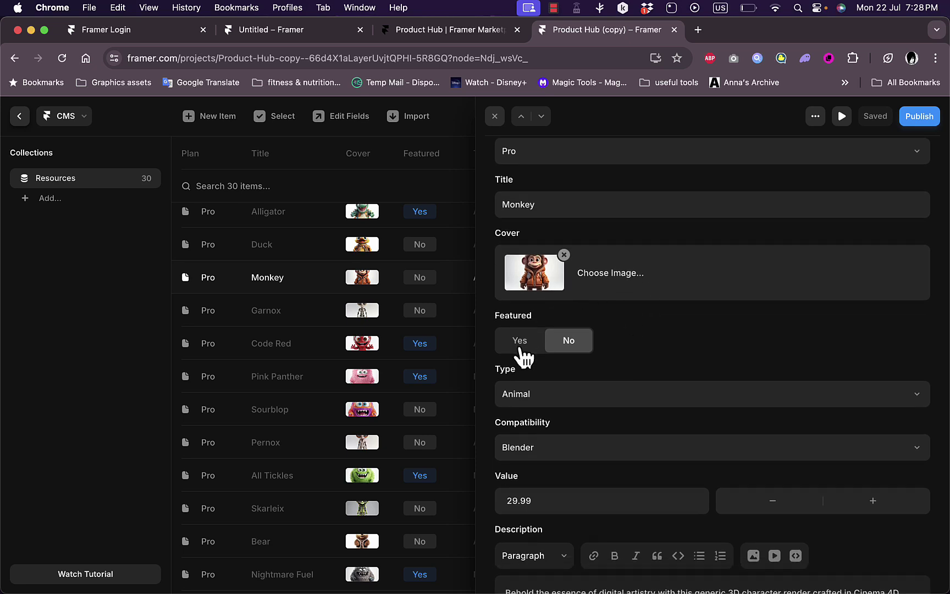
scroll(635, 402, "down", 1)
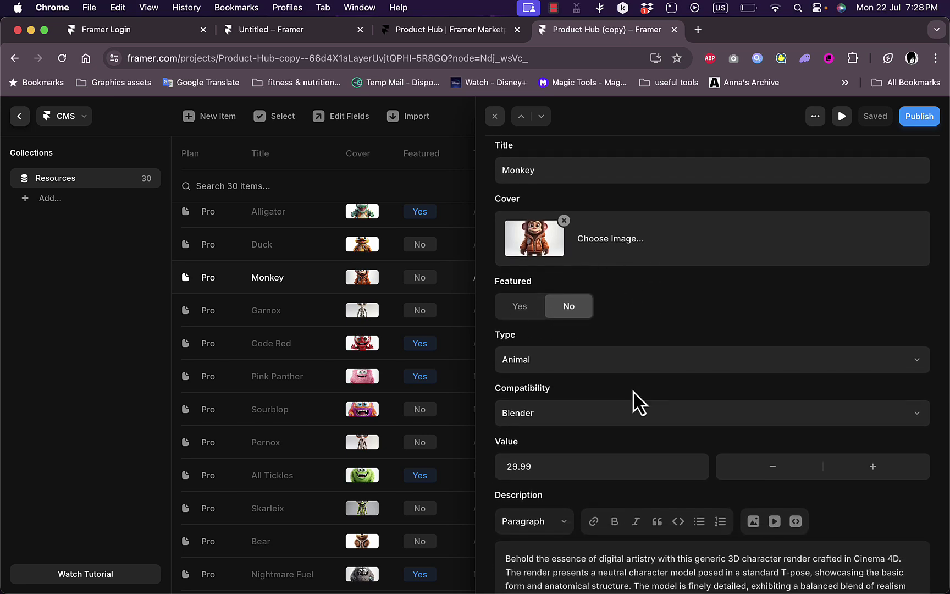
scroll(618, 424, "down", 2)
scroll(623, 426, "down", 1)
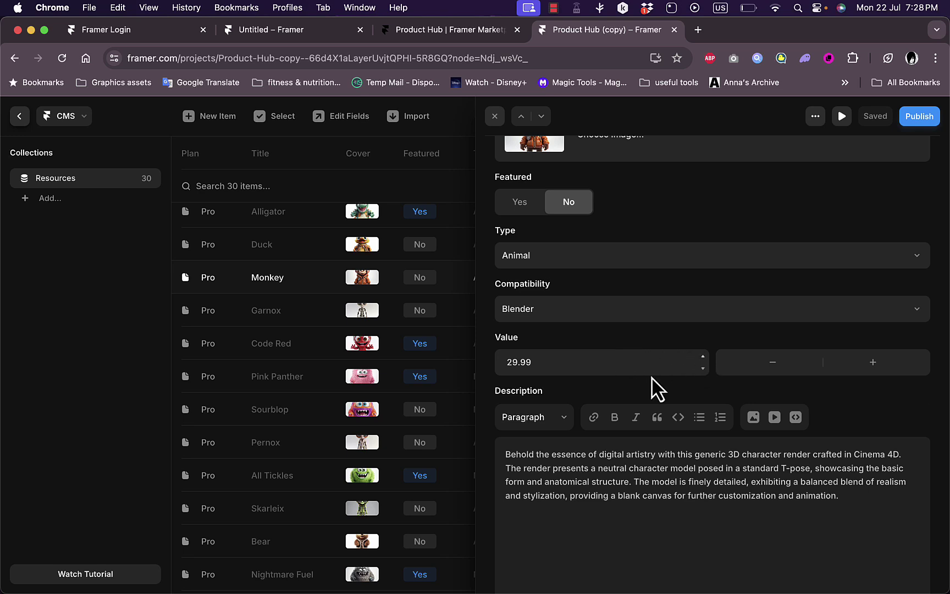
scroll(655, 480, "down", 8)
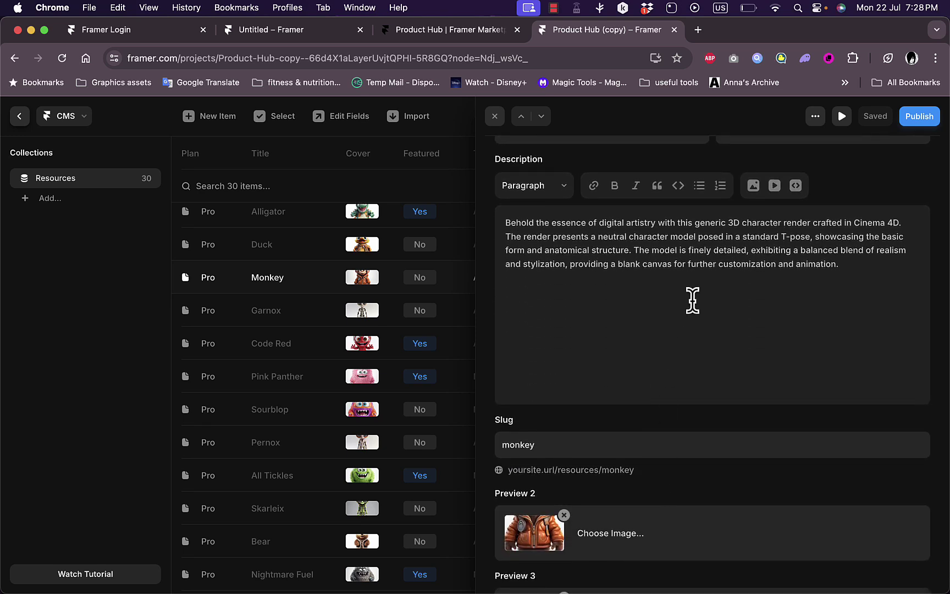
scroll(692, 301, "up", 4)
scroll(692, 302, "up", 3)
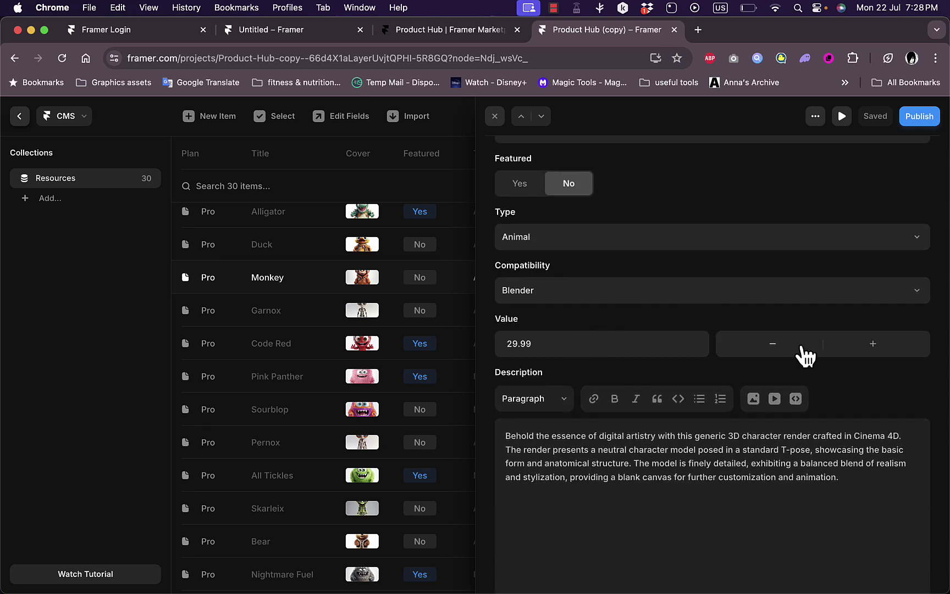
scroll(682, 467, "down", 7)
scroll(685, 483, "down", 4)
scroll(671, 236, "down", 1)
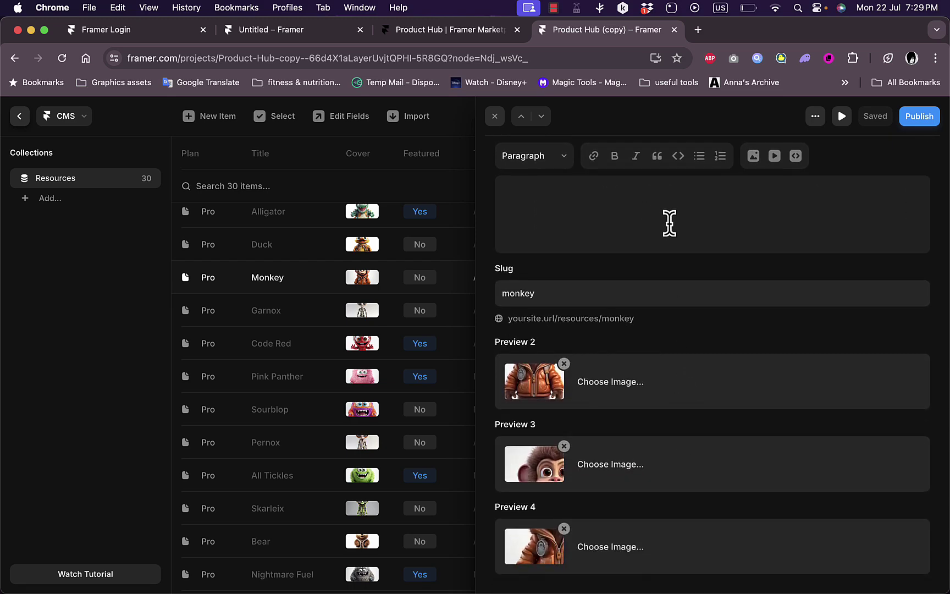
scroll(687, 357, "up", 13)
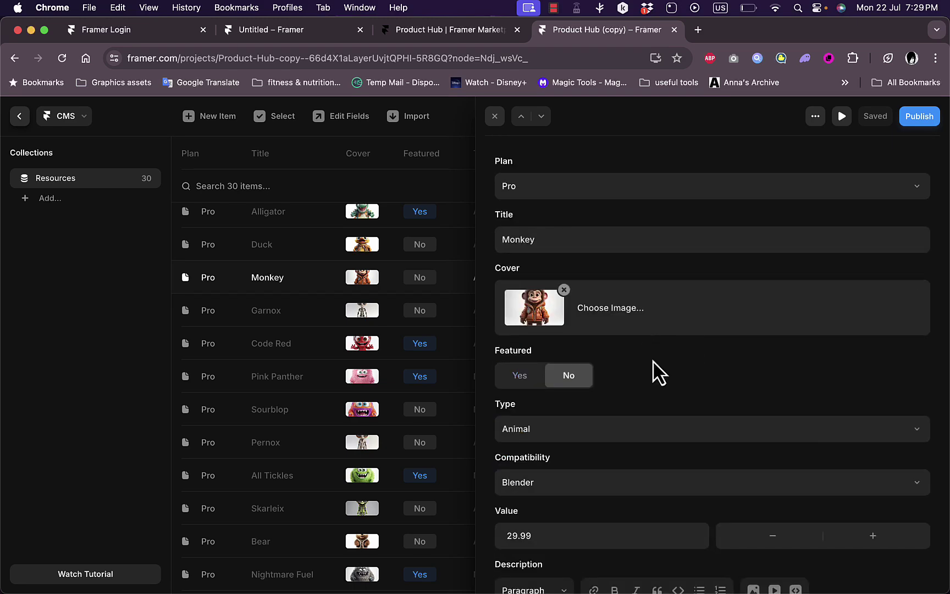
Replace the Monkey cover with the DreamShaper tiger-bodybuilder jpg and set Featured to Yes.
left_click(564, 290)
left_click(556, 303)
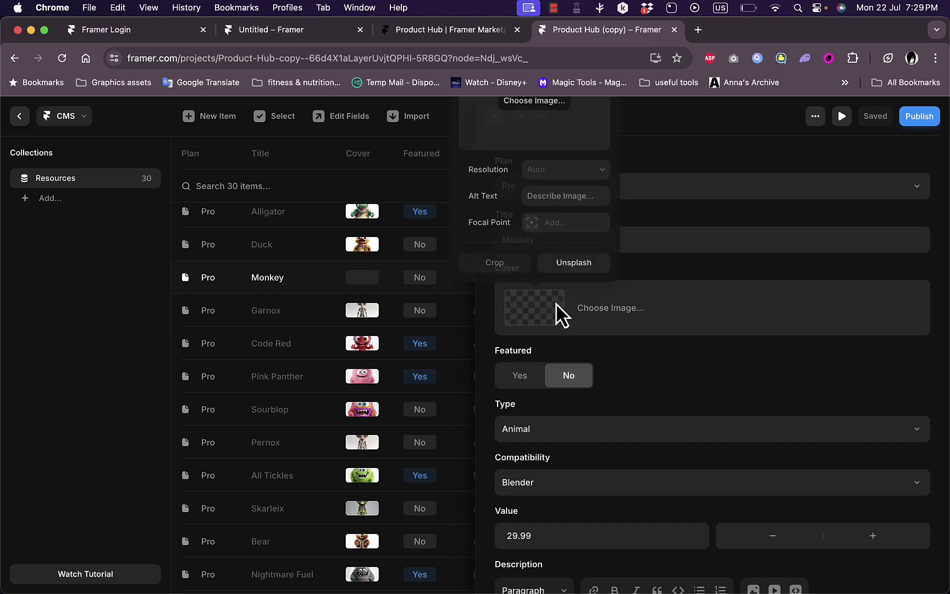
left_click(525, 109)
scroll(372, 320, "down", 10)
scroll(371, 320, "down", 15)
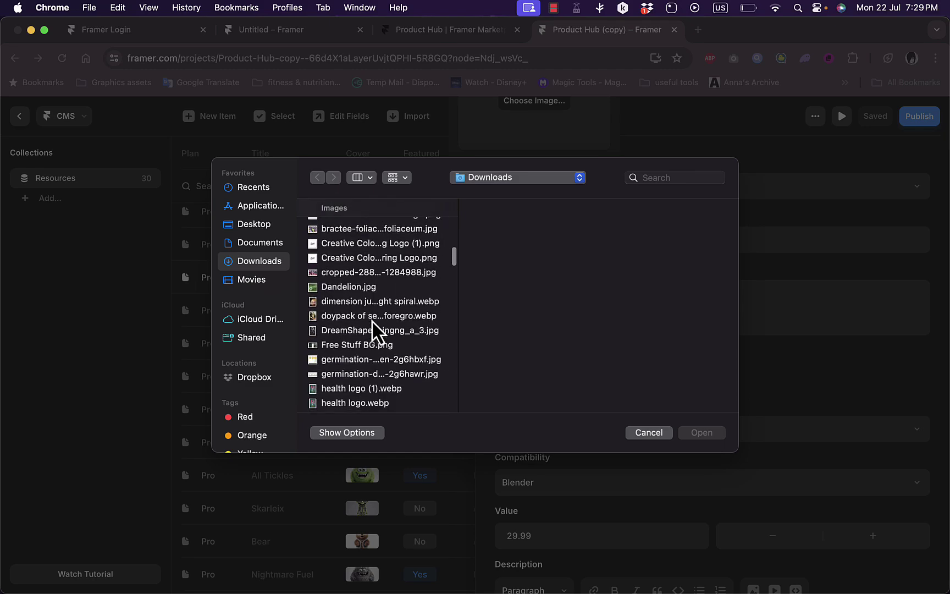
left_click(353, 330)
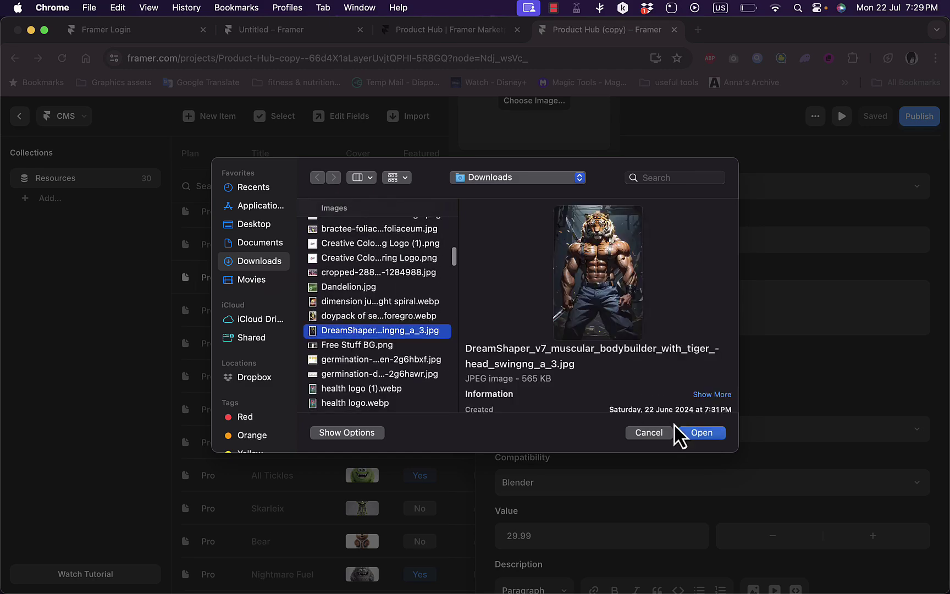
left_click(701, 432)
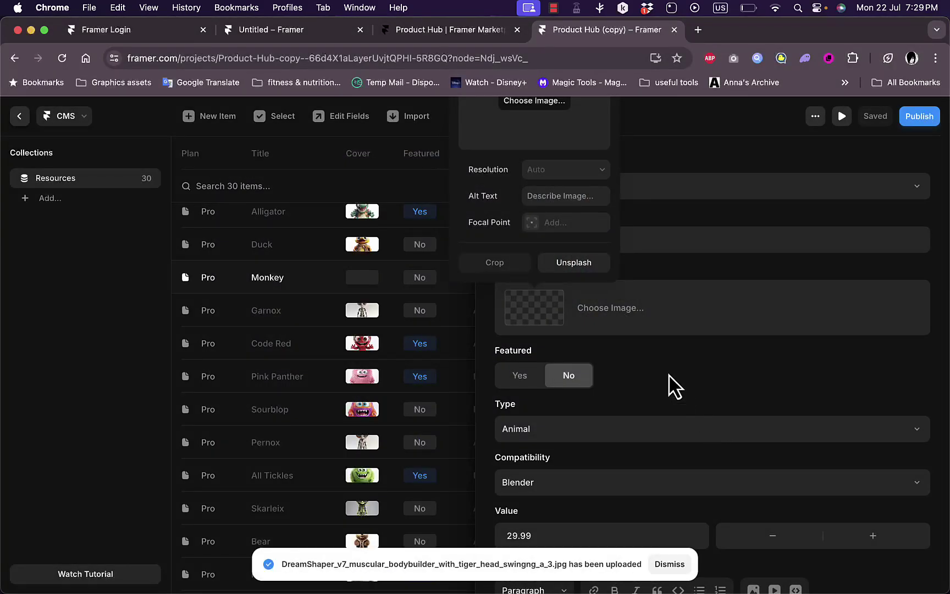
left_click(624, 363)
Close the Monkey editor, leave the CMS, and scroll the canvas grid to check the Monkey card.
left_click(244, 339)
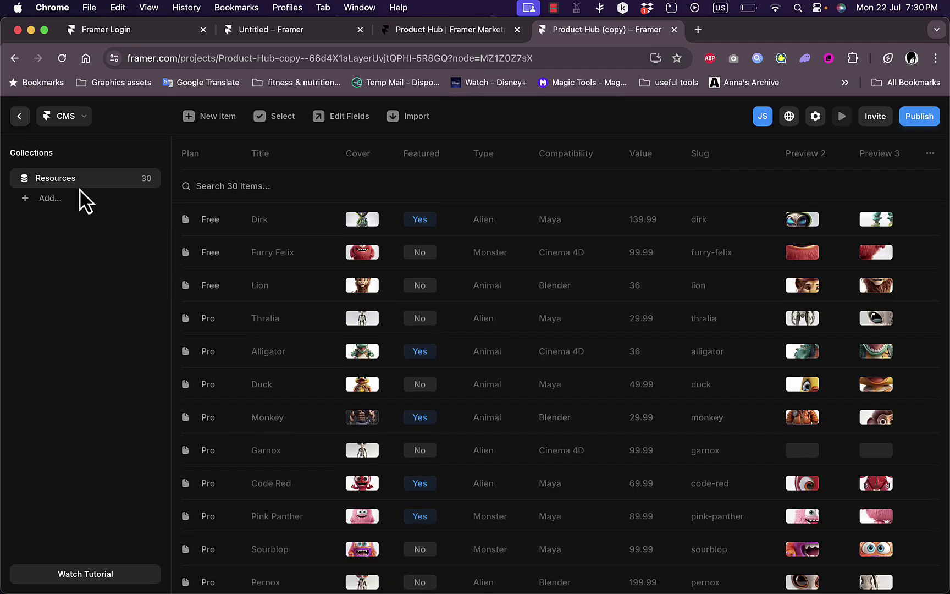
left_click(20, 116)
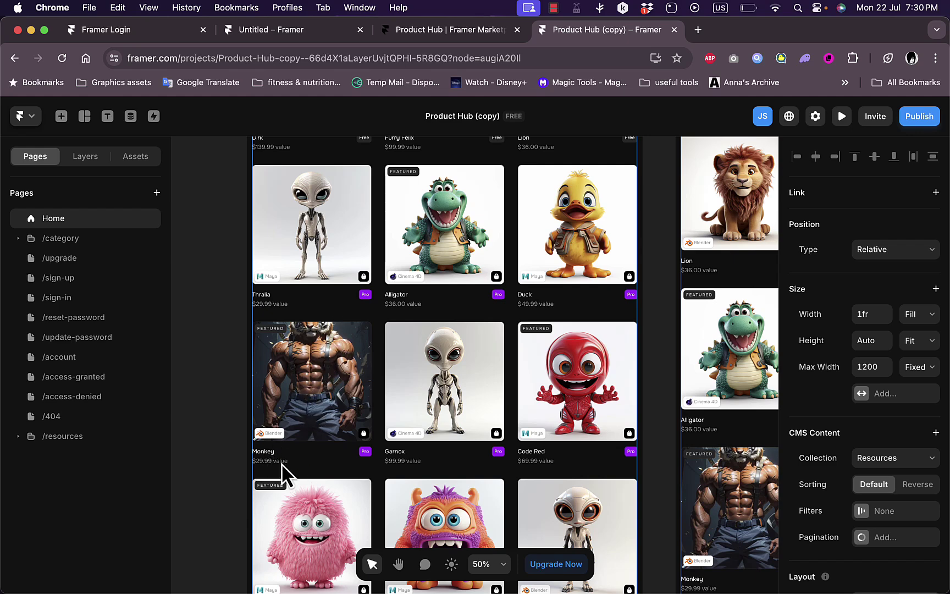
scroll(446, 389, "right", 5)
scroll(446, 387, "left", 2)
scroll(446, 387, "down", 10)
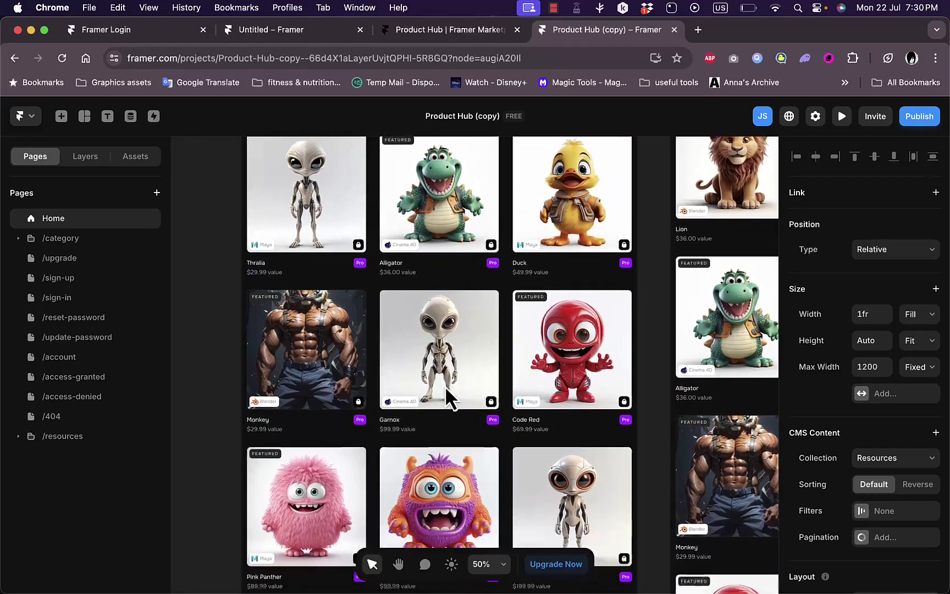
scroll(446, 387, "down", 20)
scroll(444, 386, "down", 15)
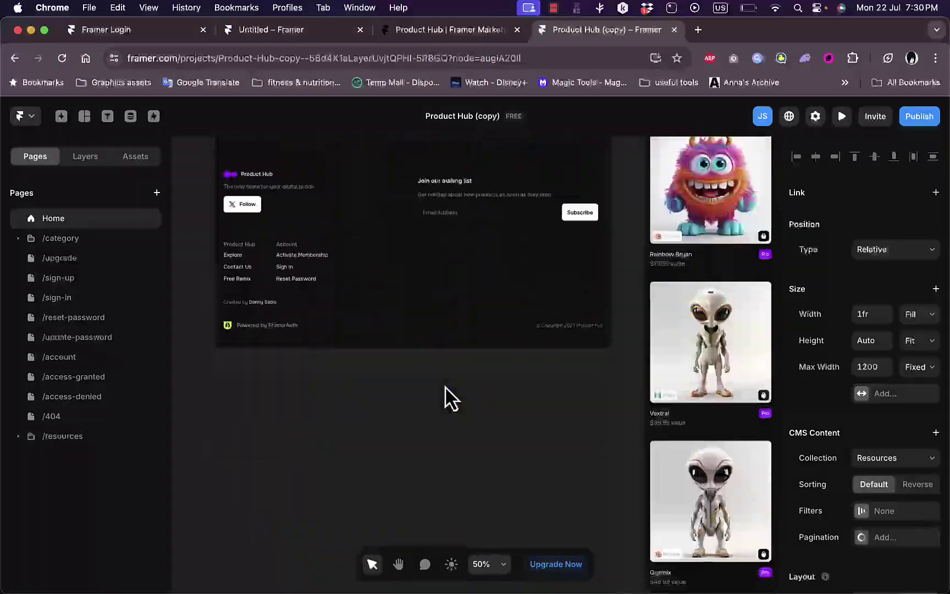
scroll(448, 393, "up", 20)
scroll(448, 396, "up", 11)
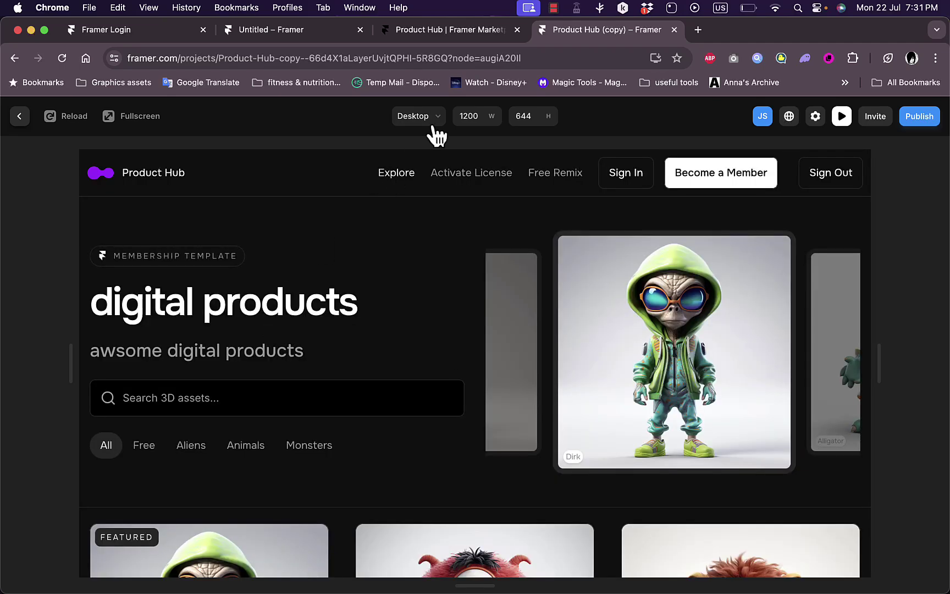
Preview the site at Tablet and Phone sizes, then bring up the publishing options.
left_click(432, 132)
left_click(426, 208)
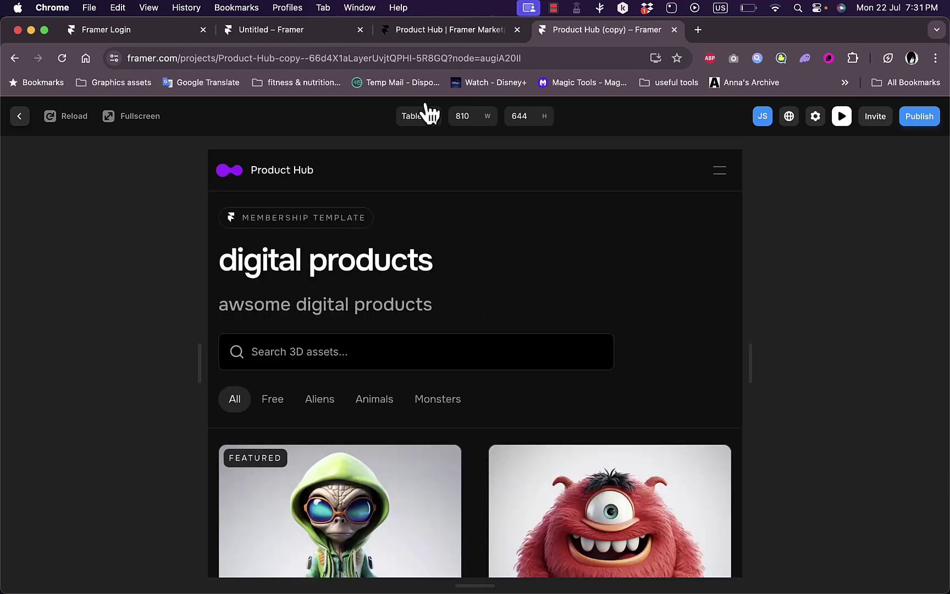
scroll(426, 260, "down", 10)
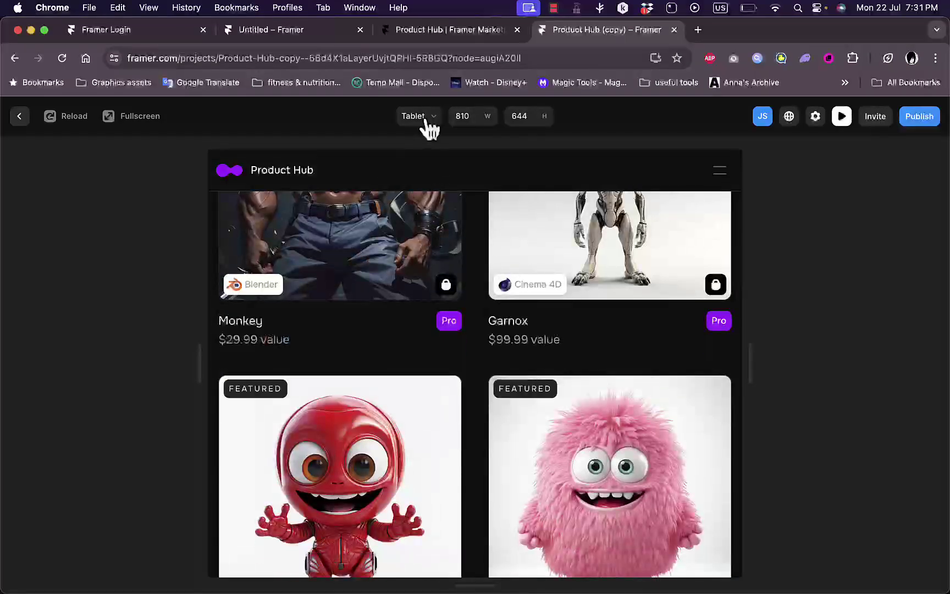
left_click(423, 122)
left_click(426, 182)
scroll(426, 184, "down", 15)
scroll(426, 184, "up", 20)
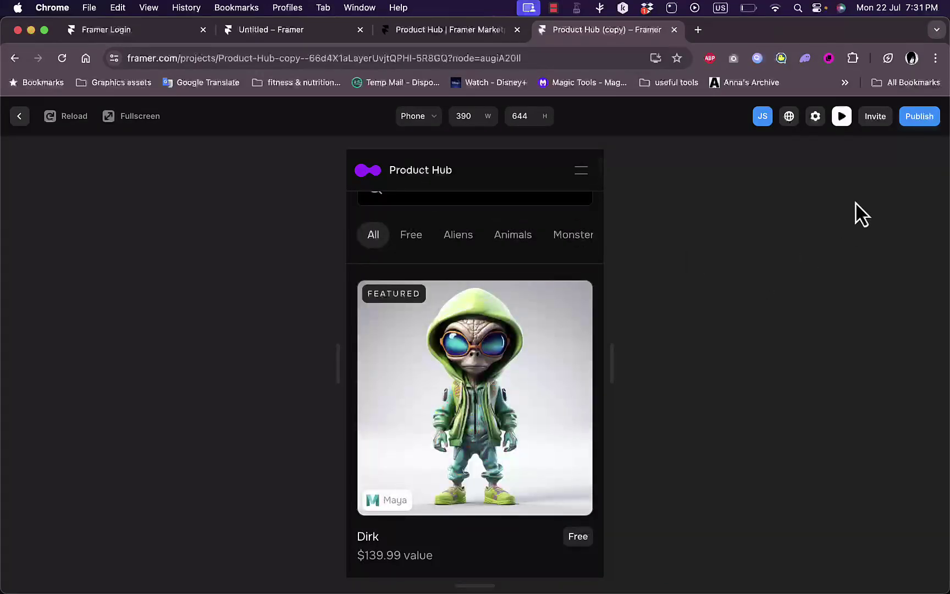
left_click(919, 117)
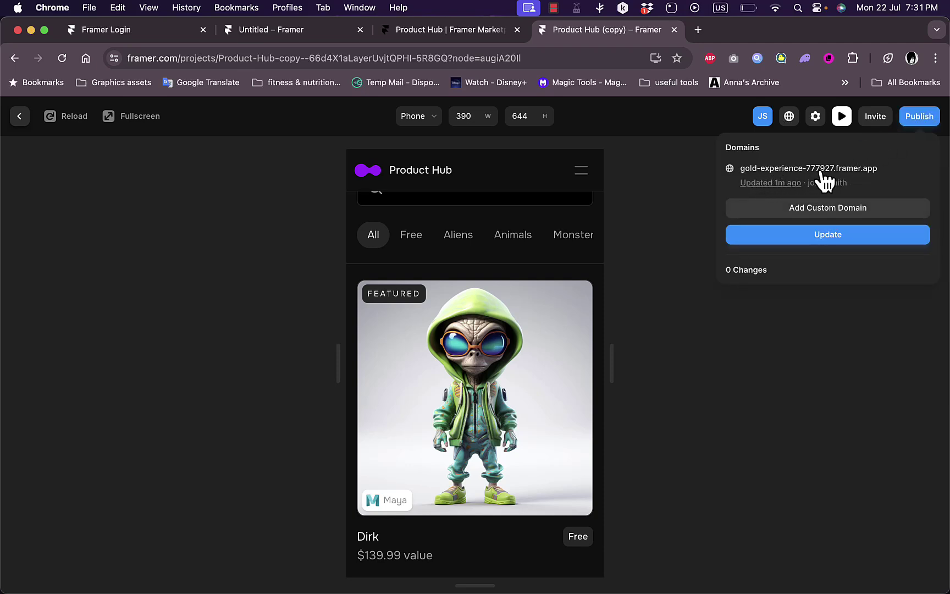
left_click(826, 209)
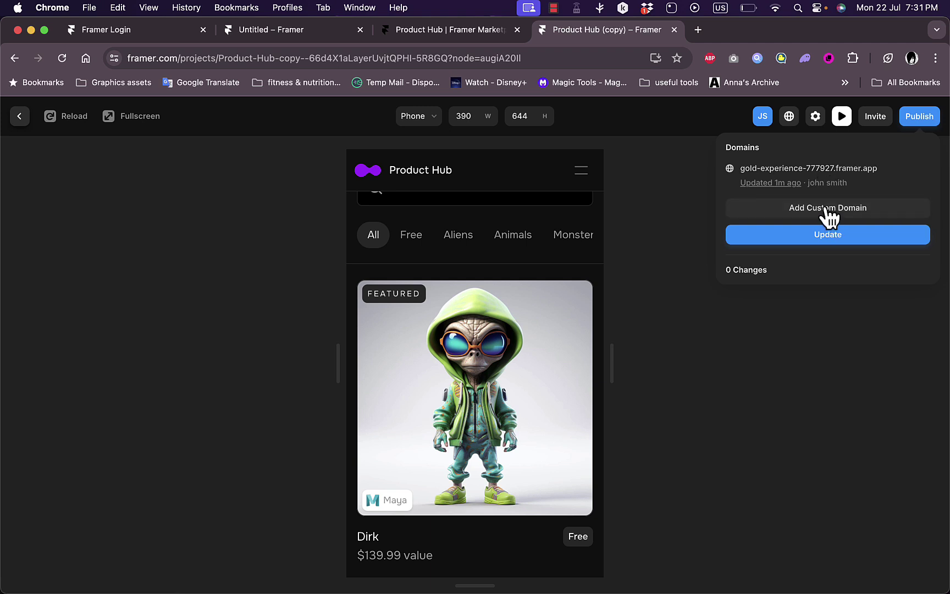